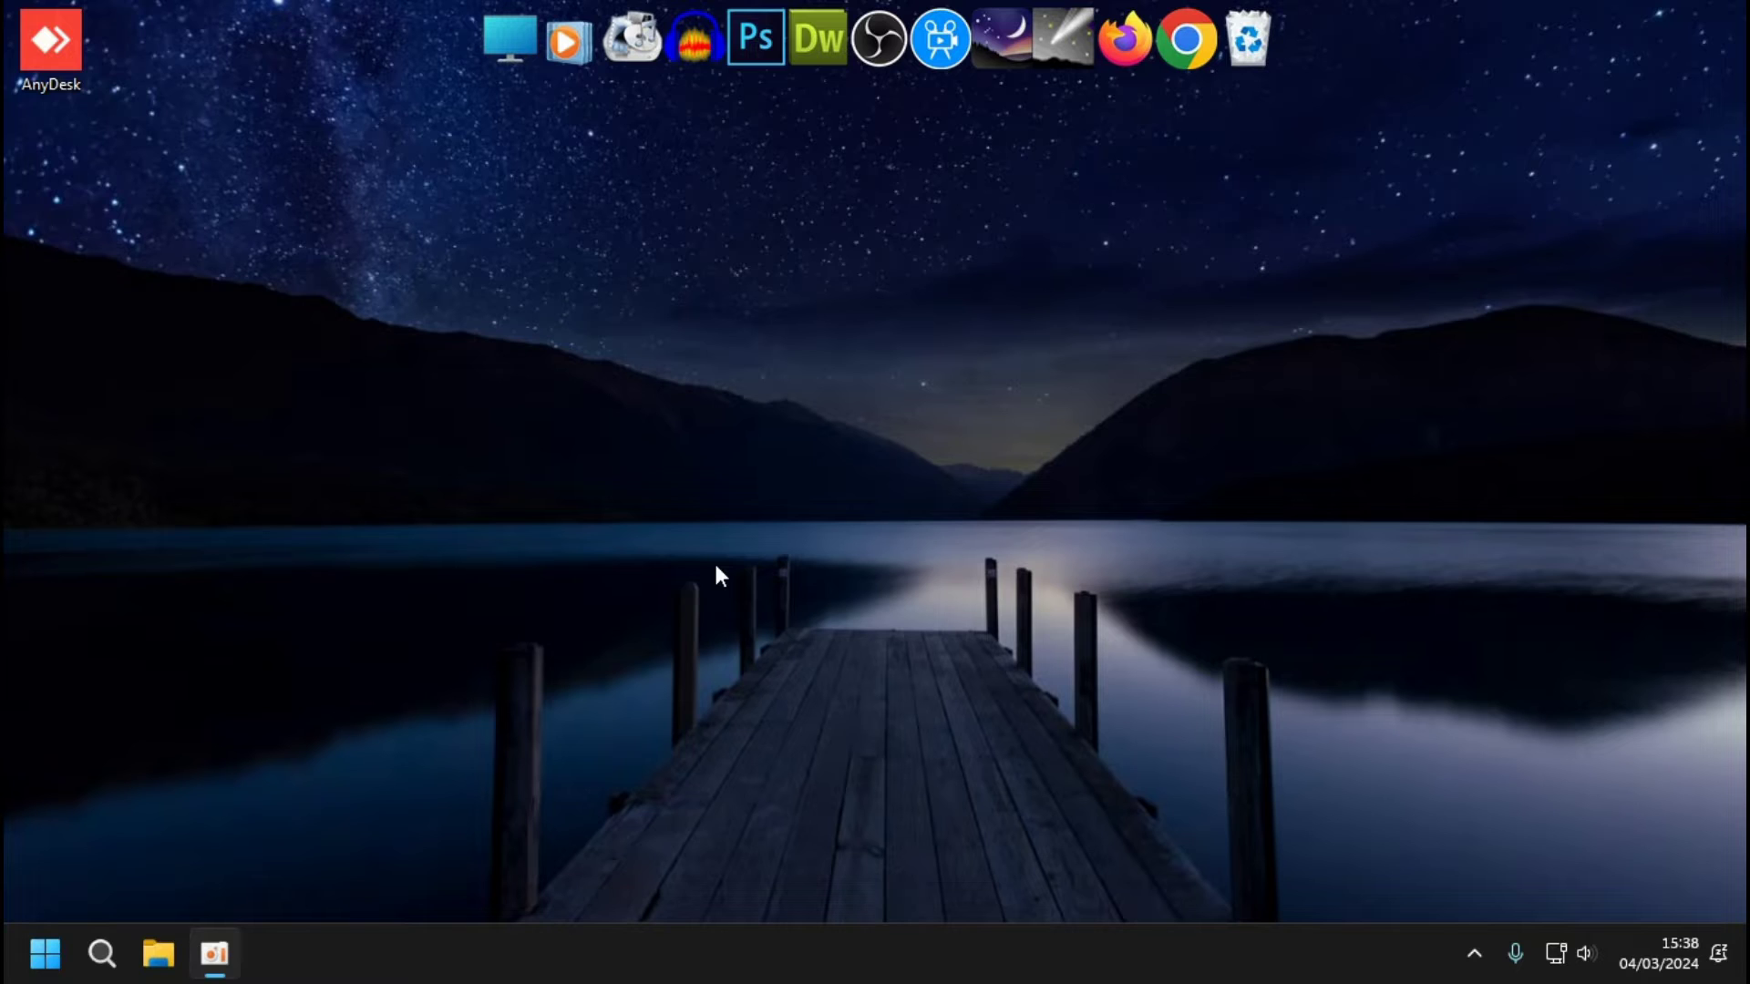
Launch AnyDesk to view this device's address, and close the program.
double_click(89, 82)
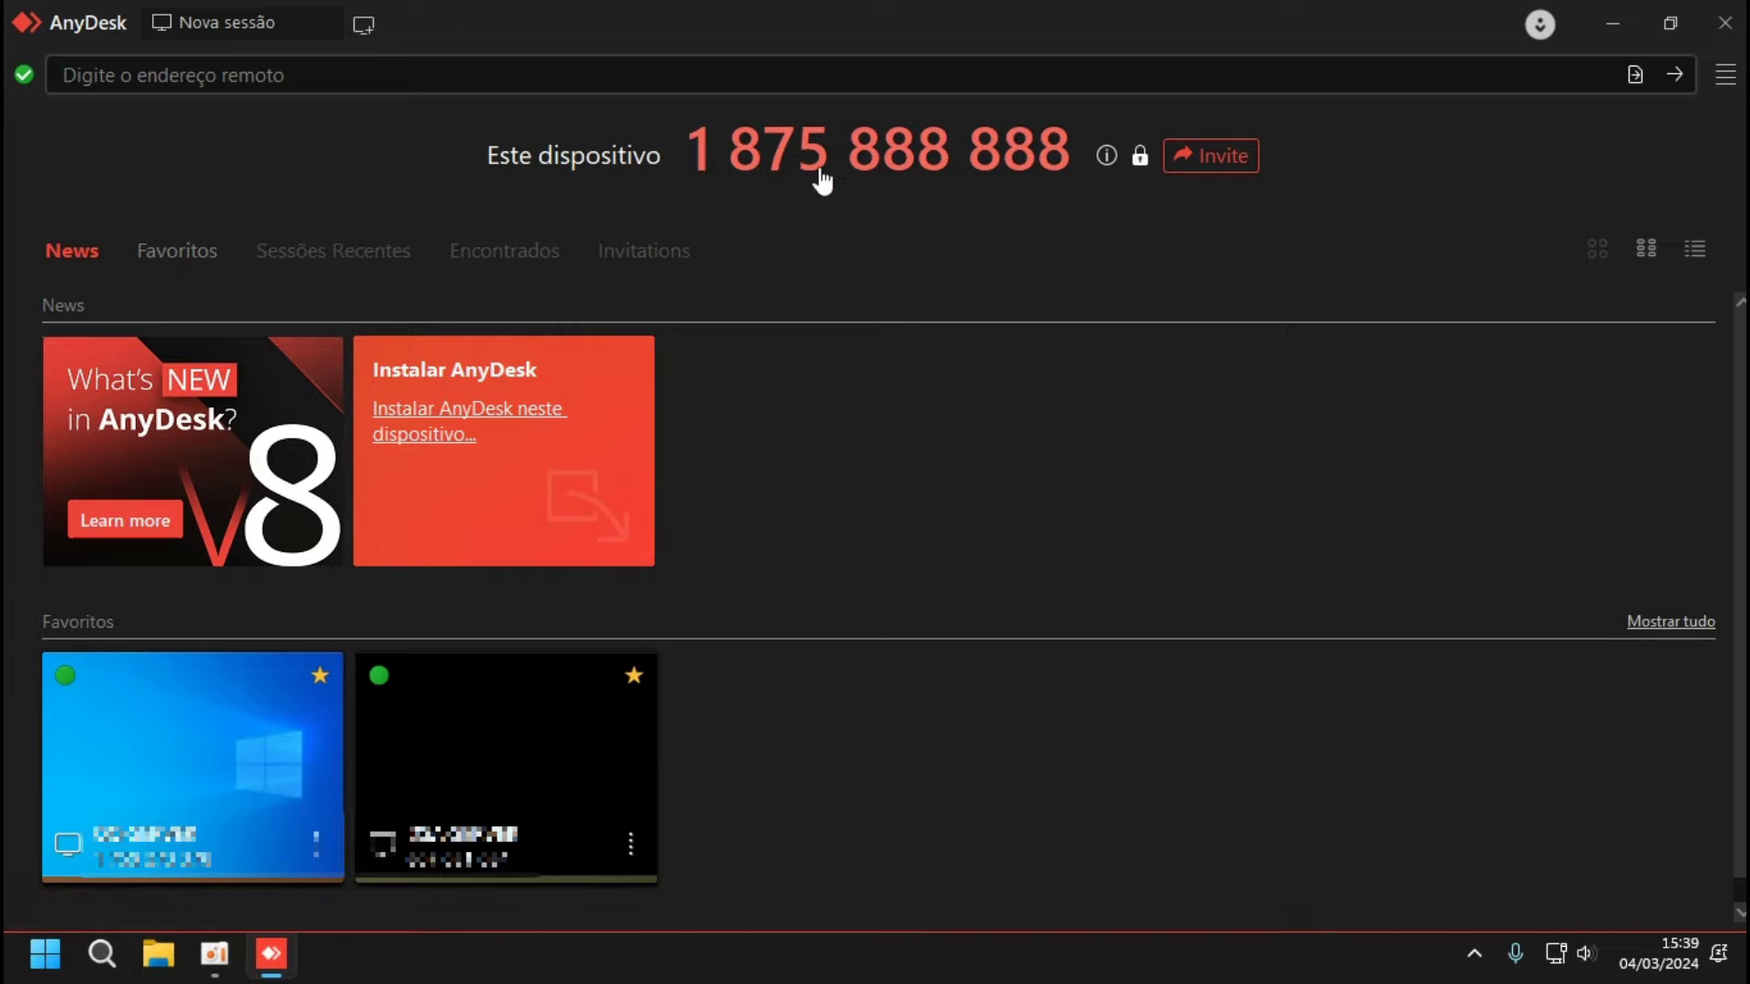
left_click(1724, 23)
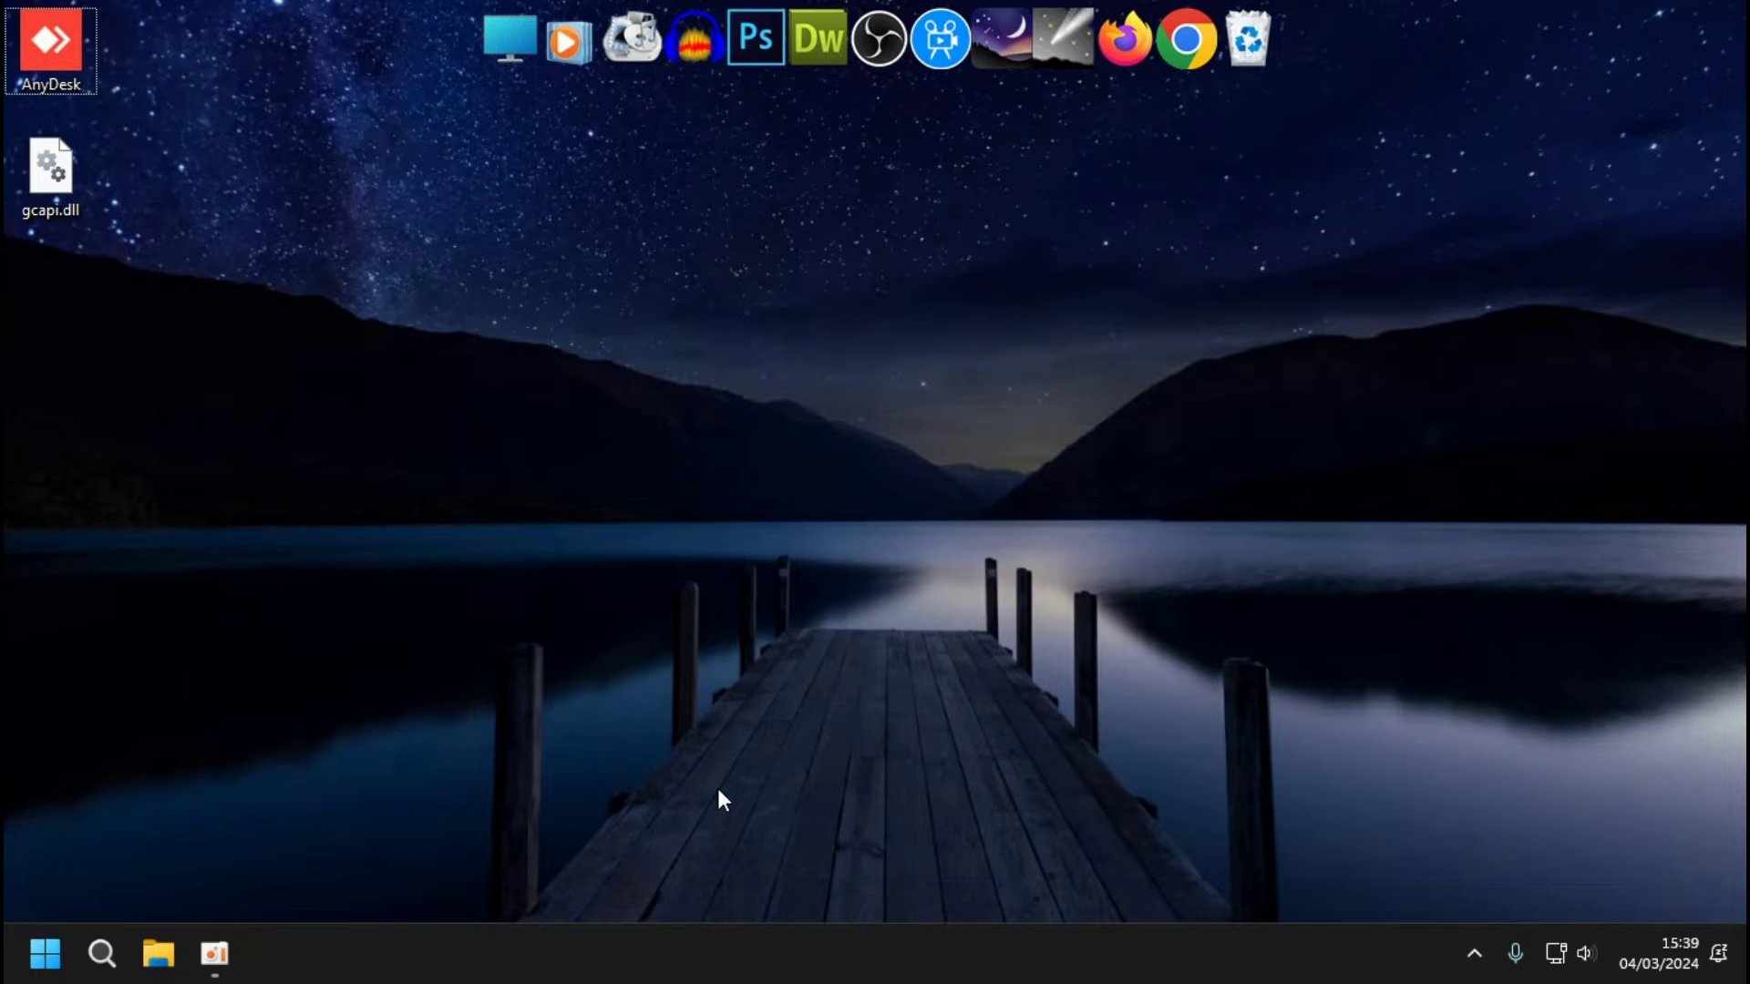
key("super")
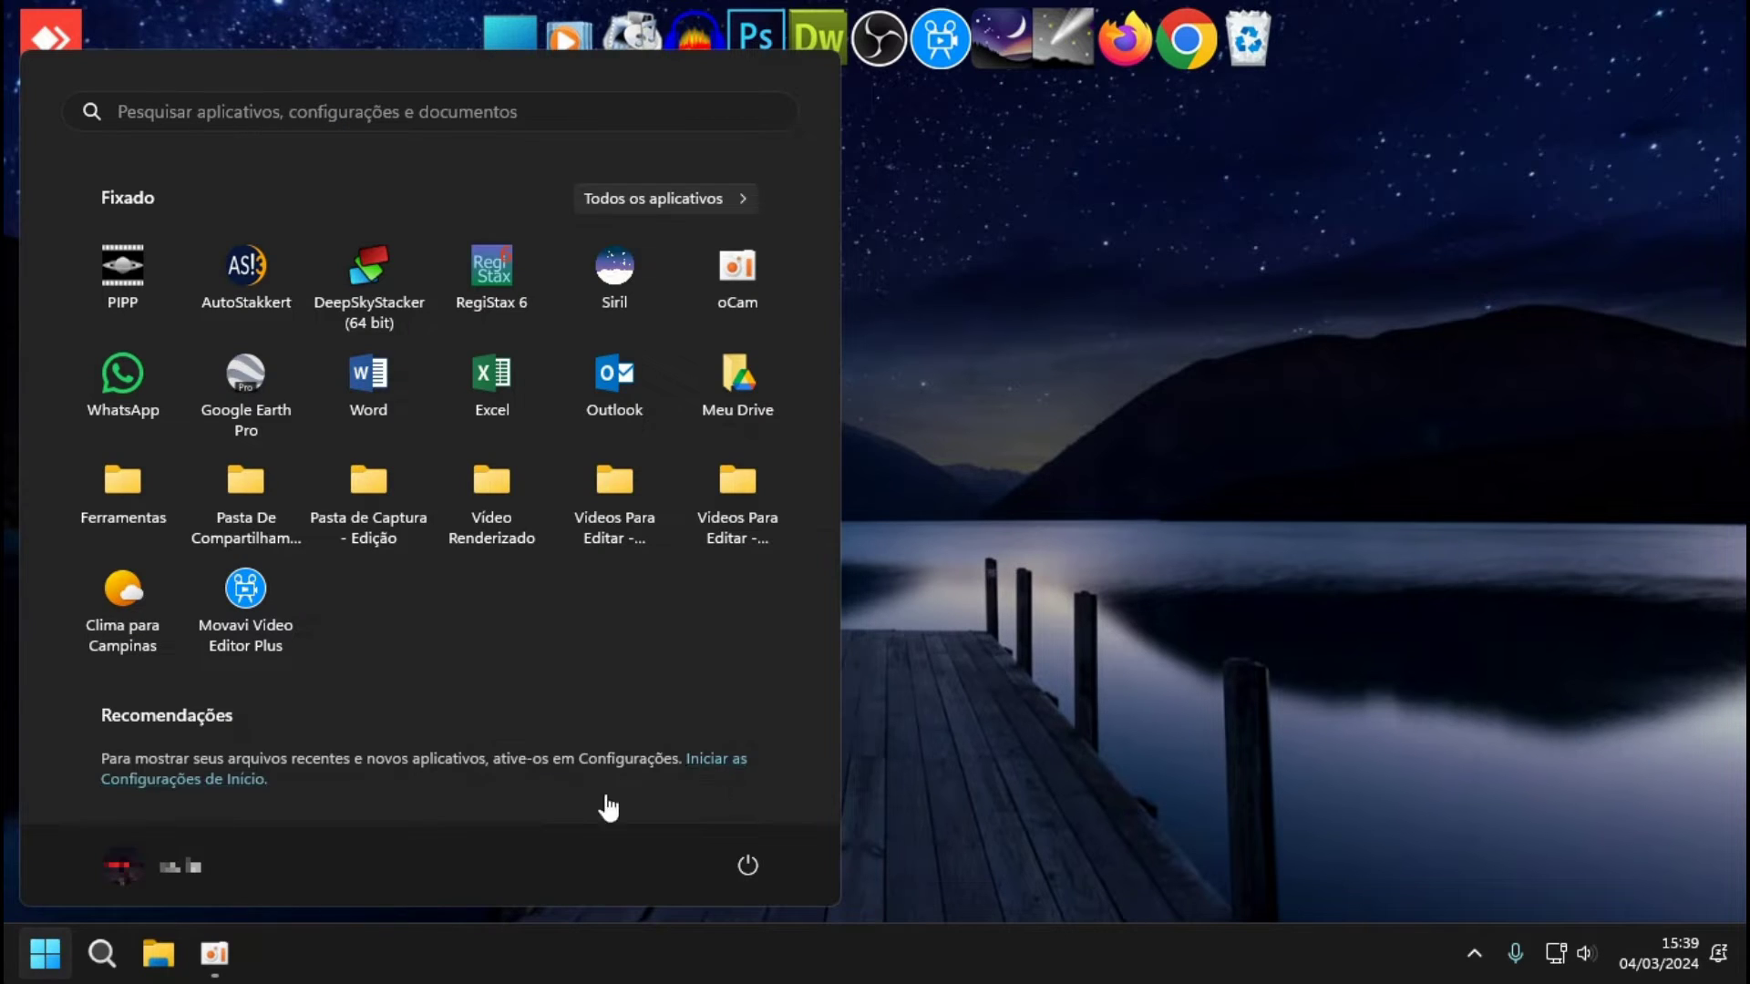
left_click(1112, 680)
key("super+r")
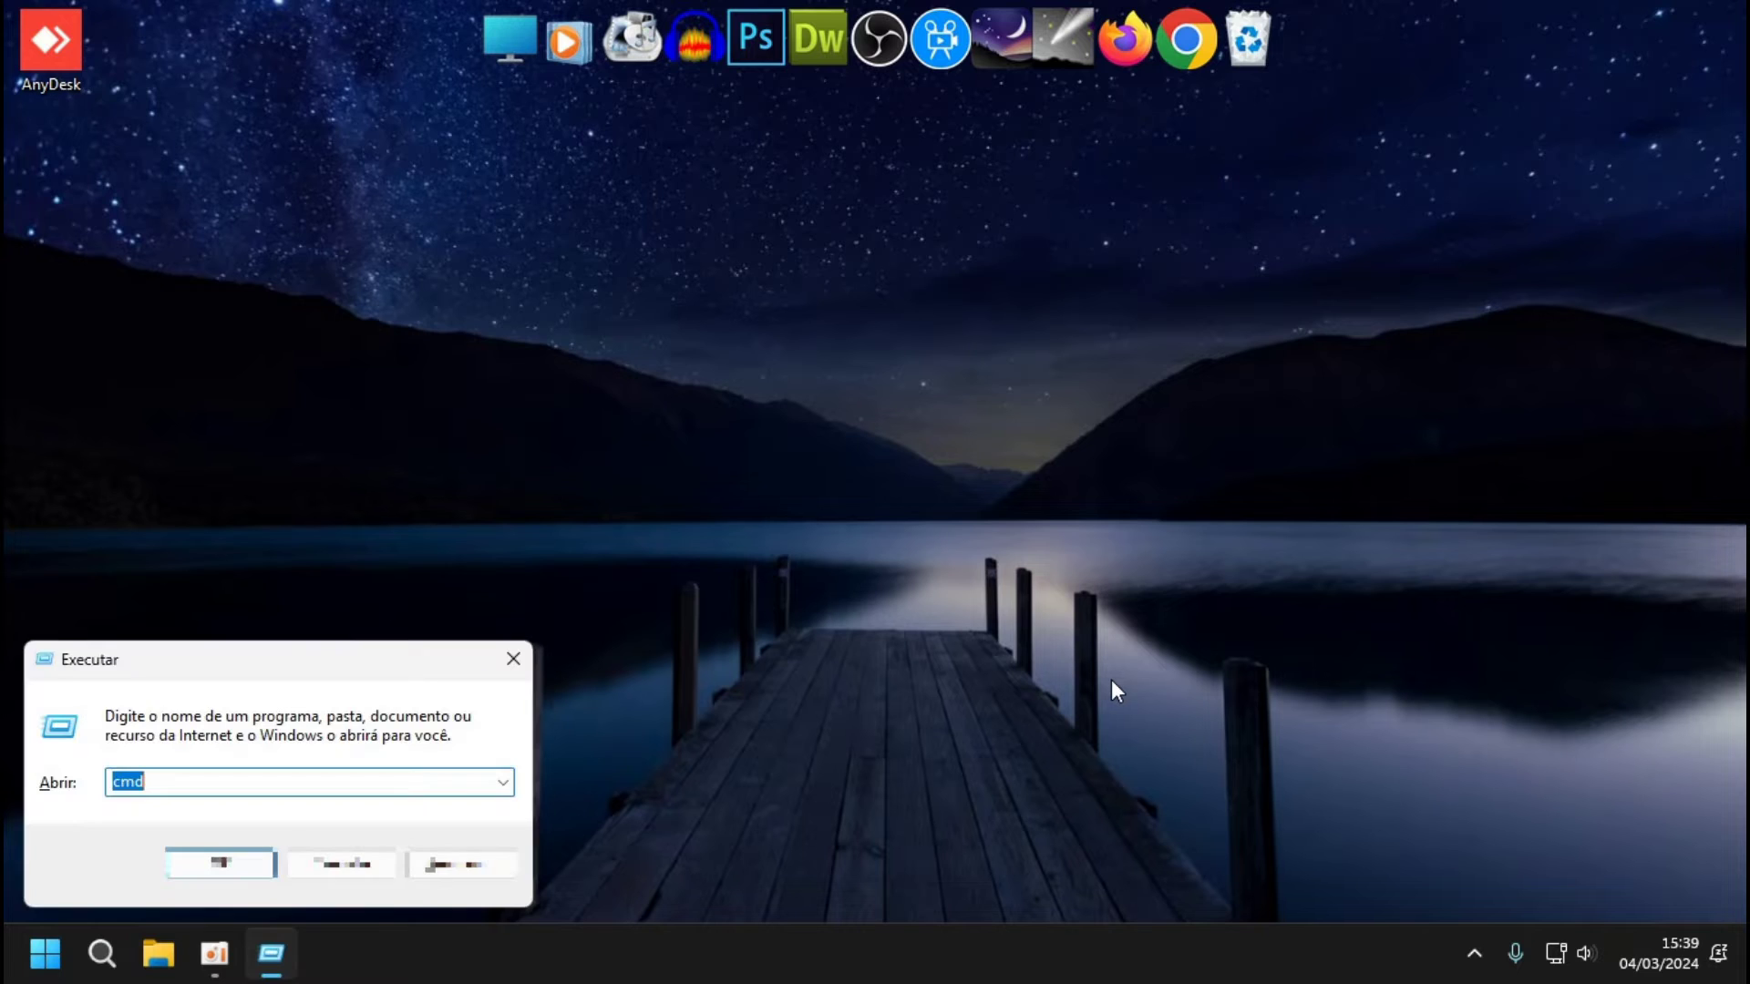
left_click(374, 865)
Search Windows for "executar", use the Run dialog to go to %appdata%, and open the AnyDesk folder.
left_click(107, 953)
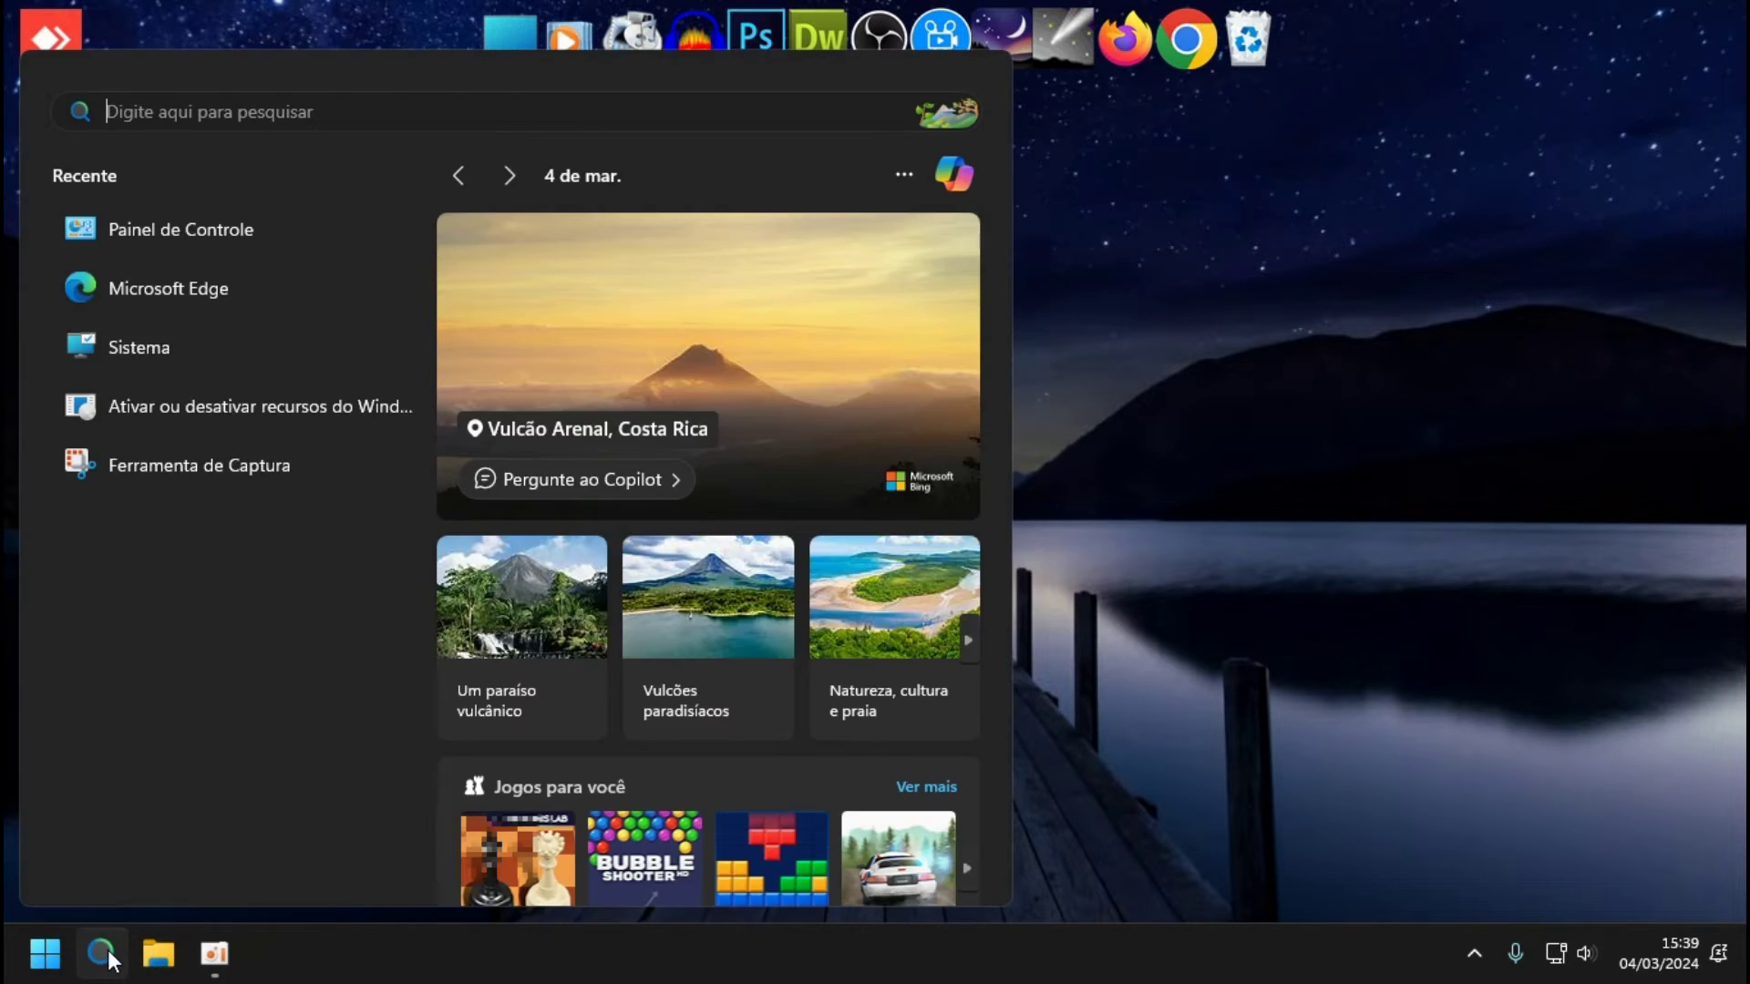
type("executar")
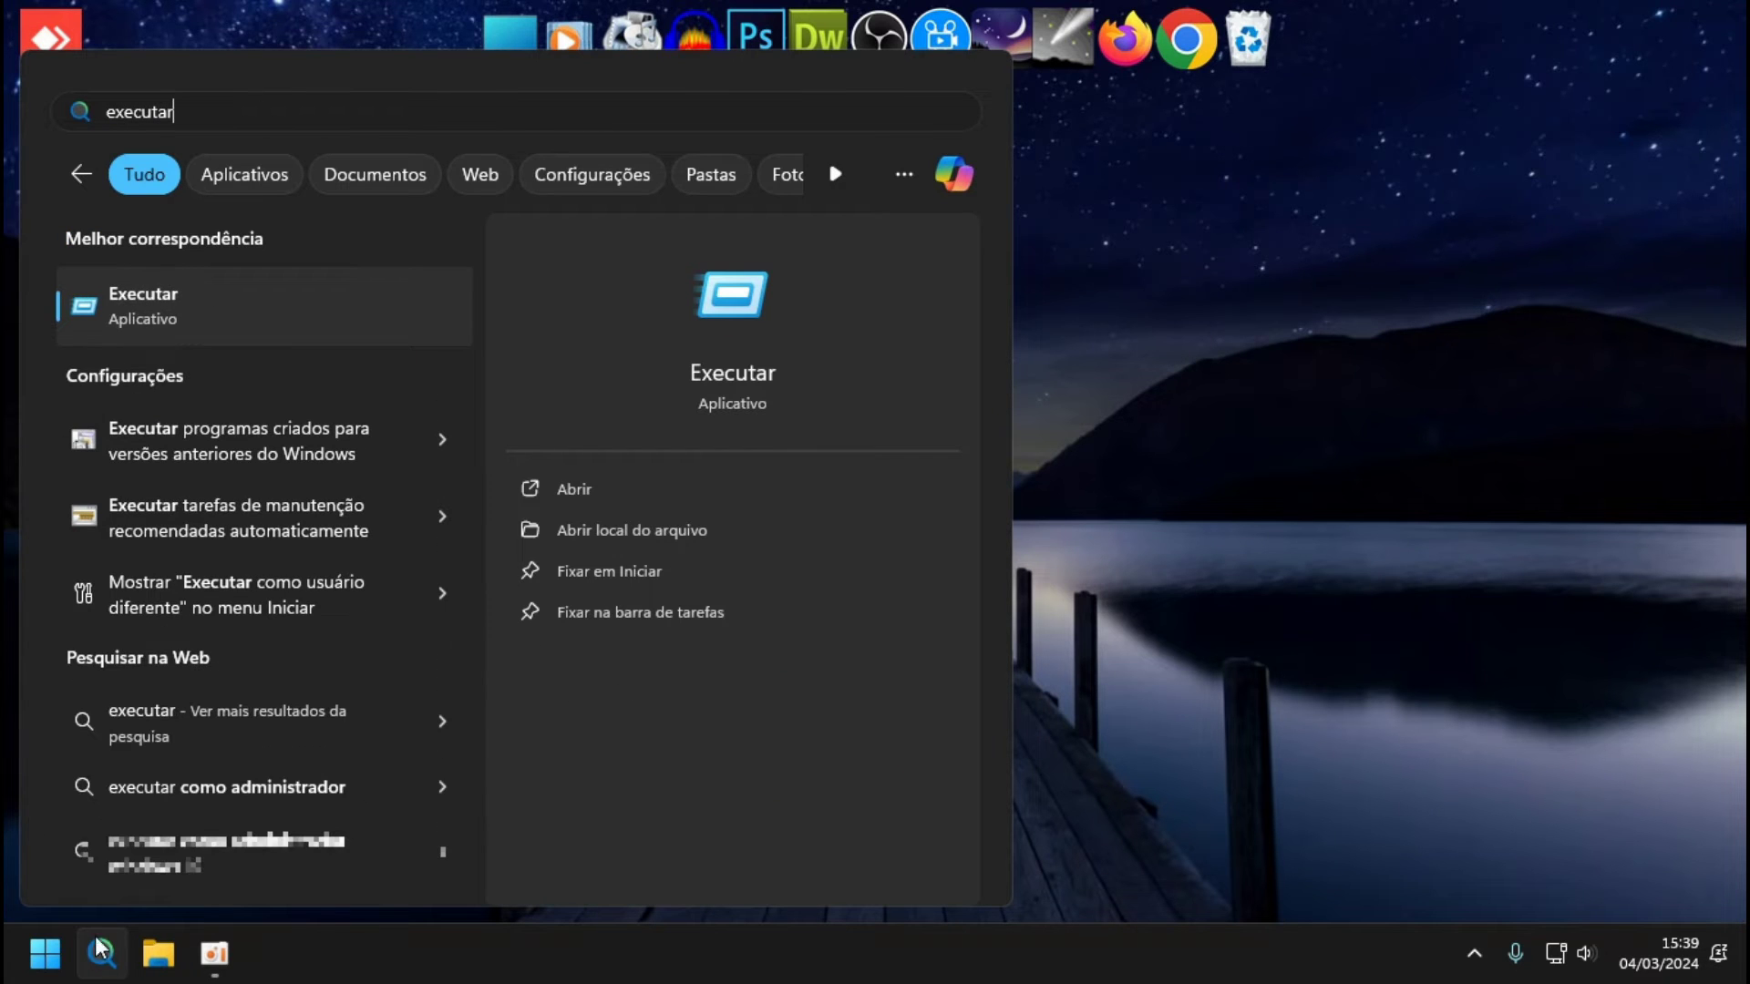
left_click(201, 311)
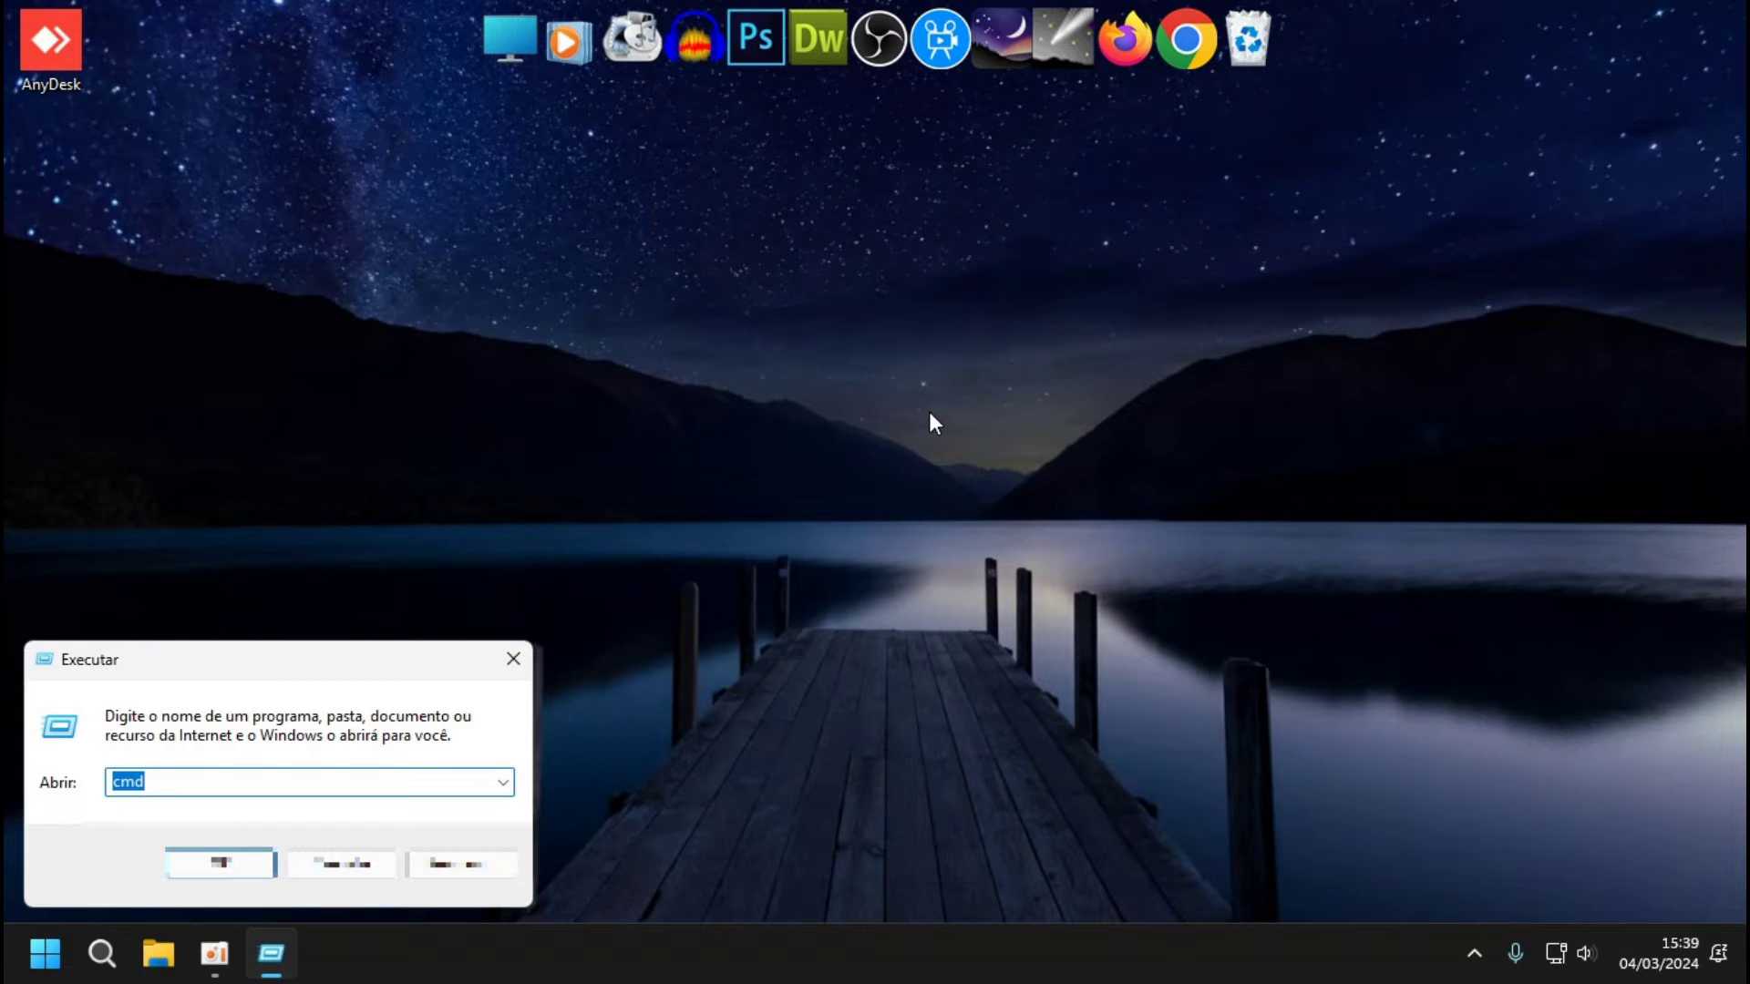
type("%appdata%")
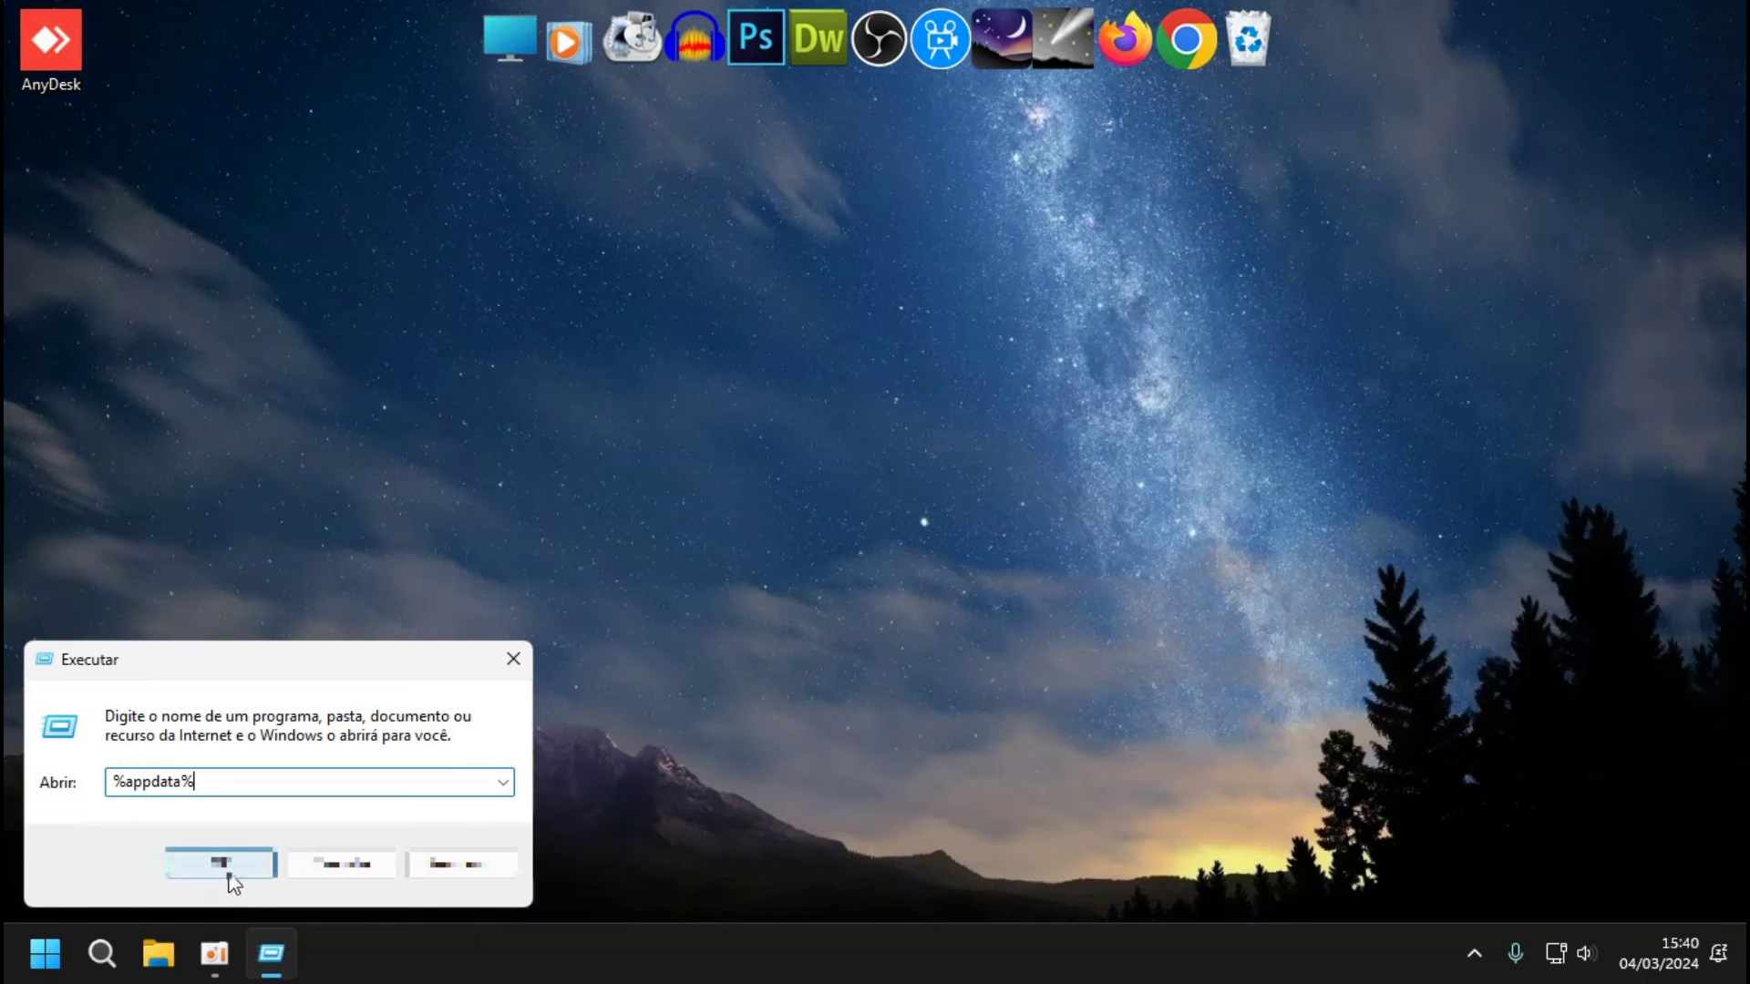
left_click(226, 867)
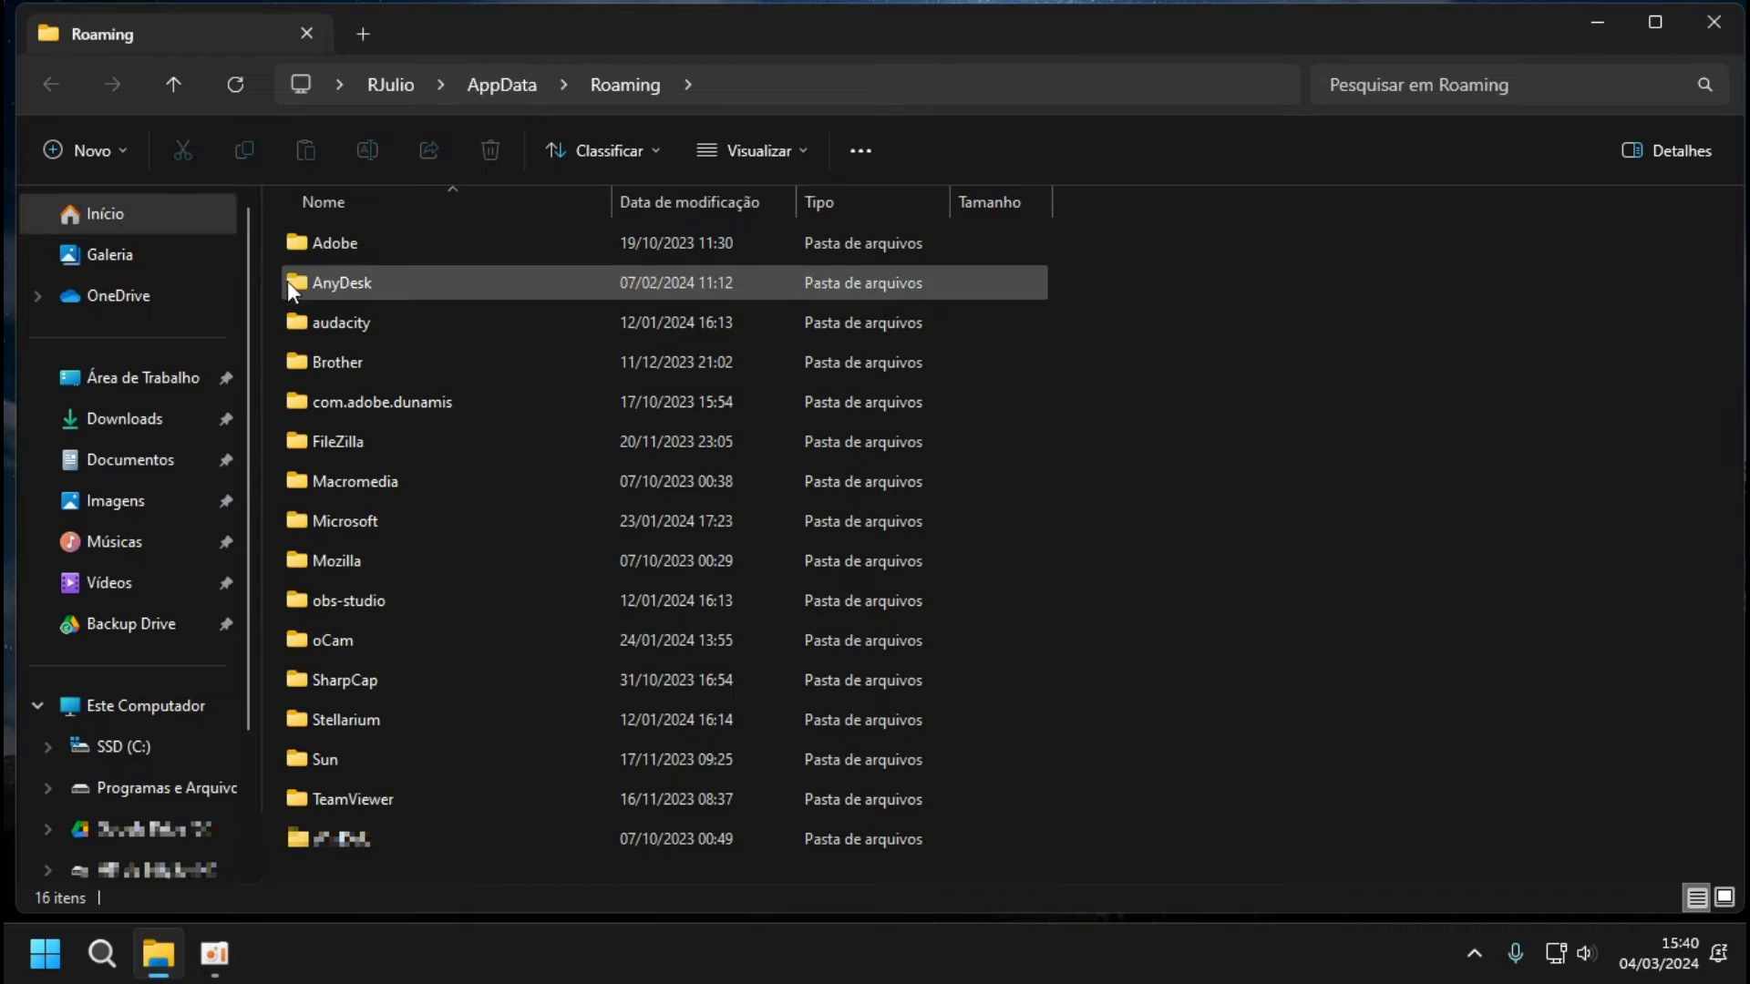
double_click(331, 288)
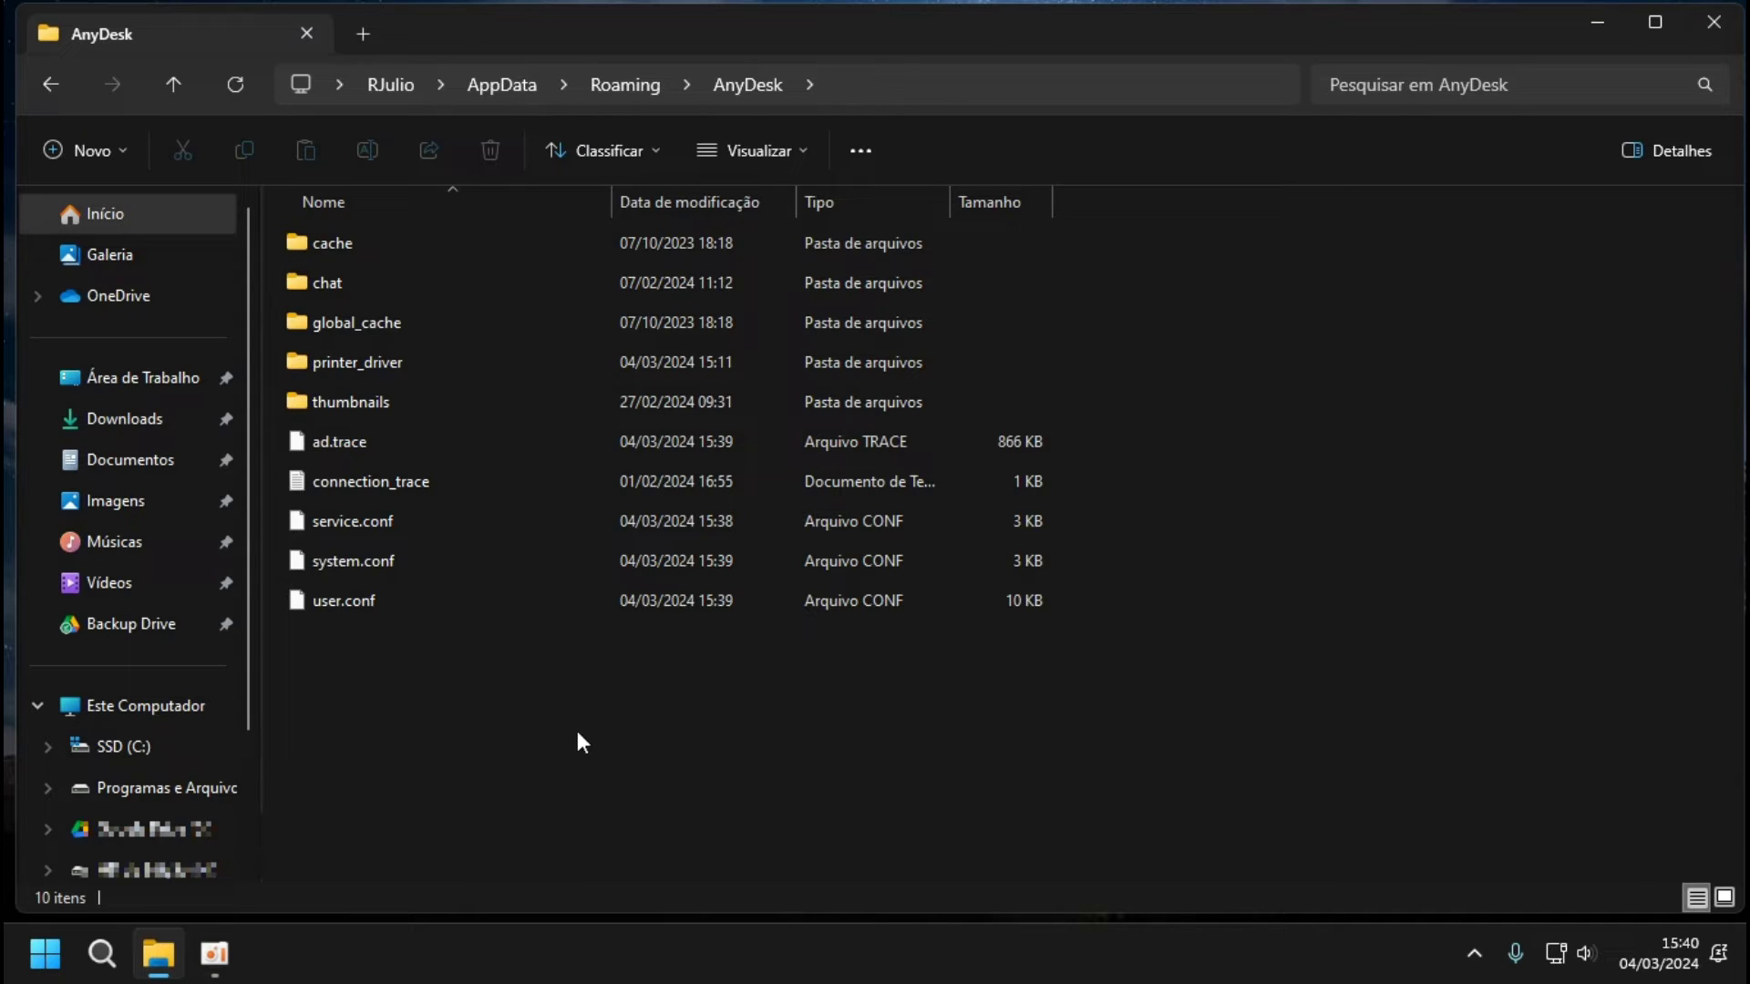
Create a new folder named Backup inside the AnyDesk folder.
right_click(346, 831)
mouse_move(458, 716)
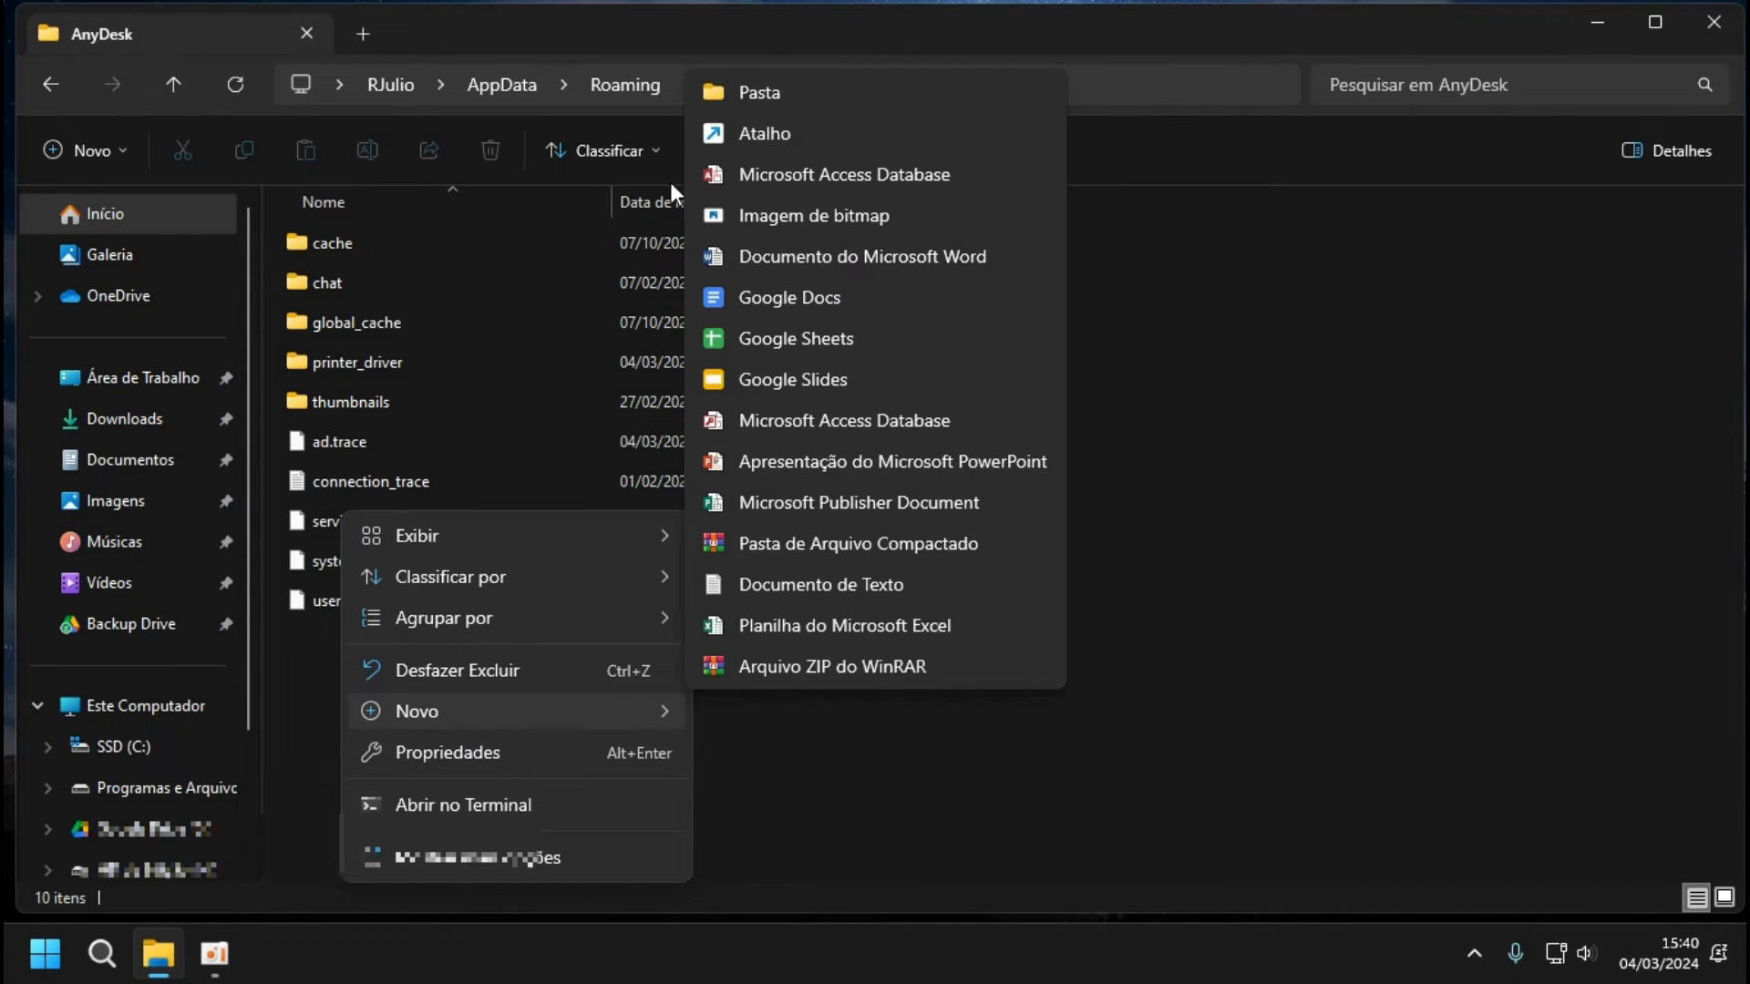
left_click(731, 98)
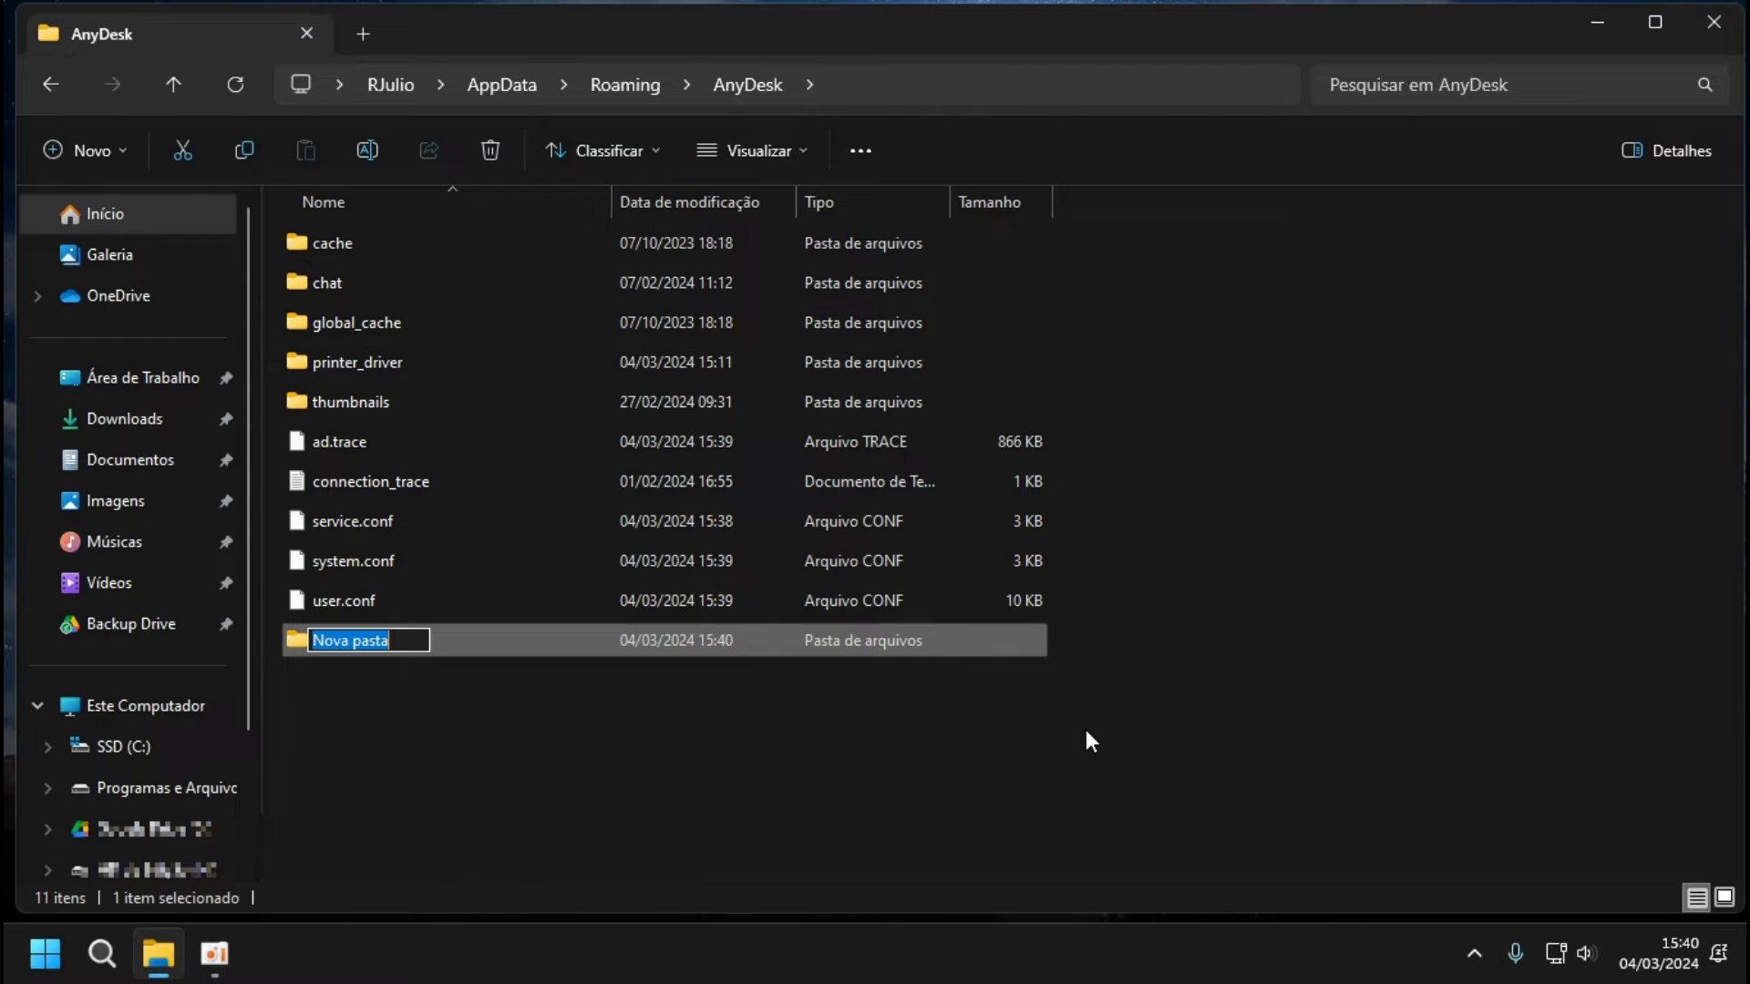
type("Backup")
key("Return")
left_click(994, 729)
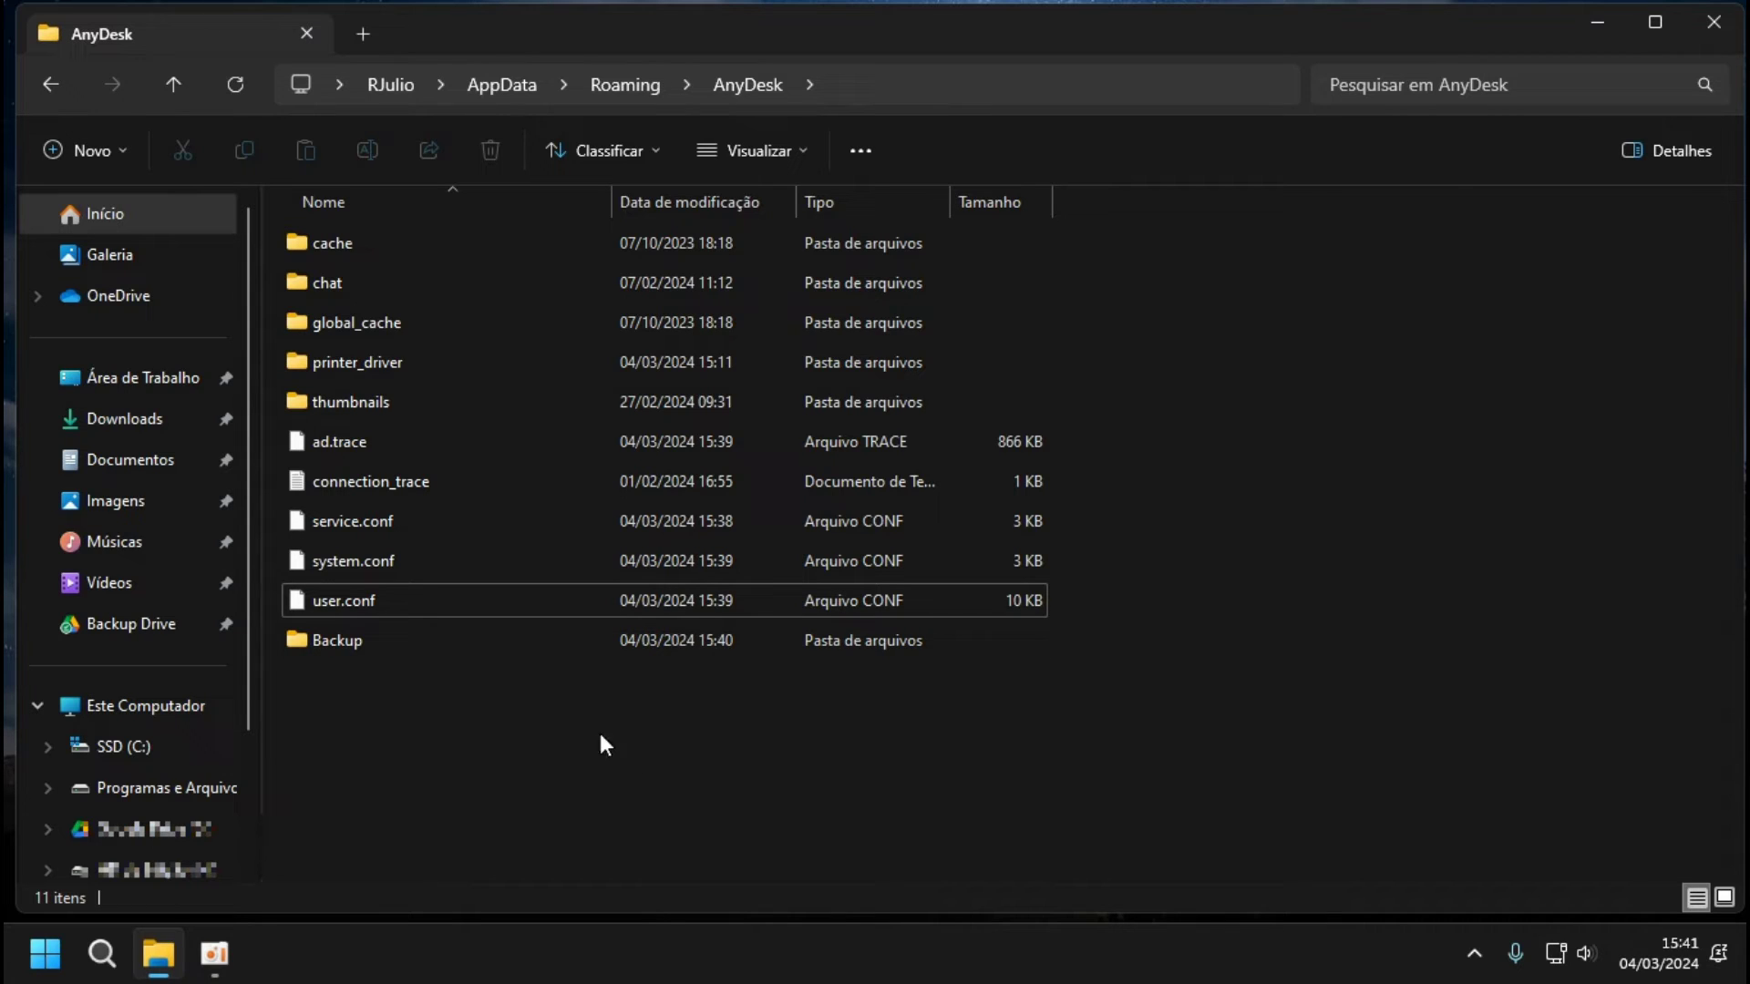
Copy ad.trace, service.conf, system.conf and user.conf from the AnyDesk folder into the Backup folder.
left_click(346, 449)
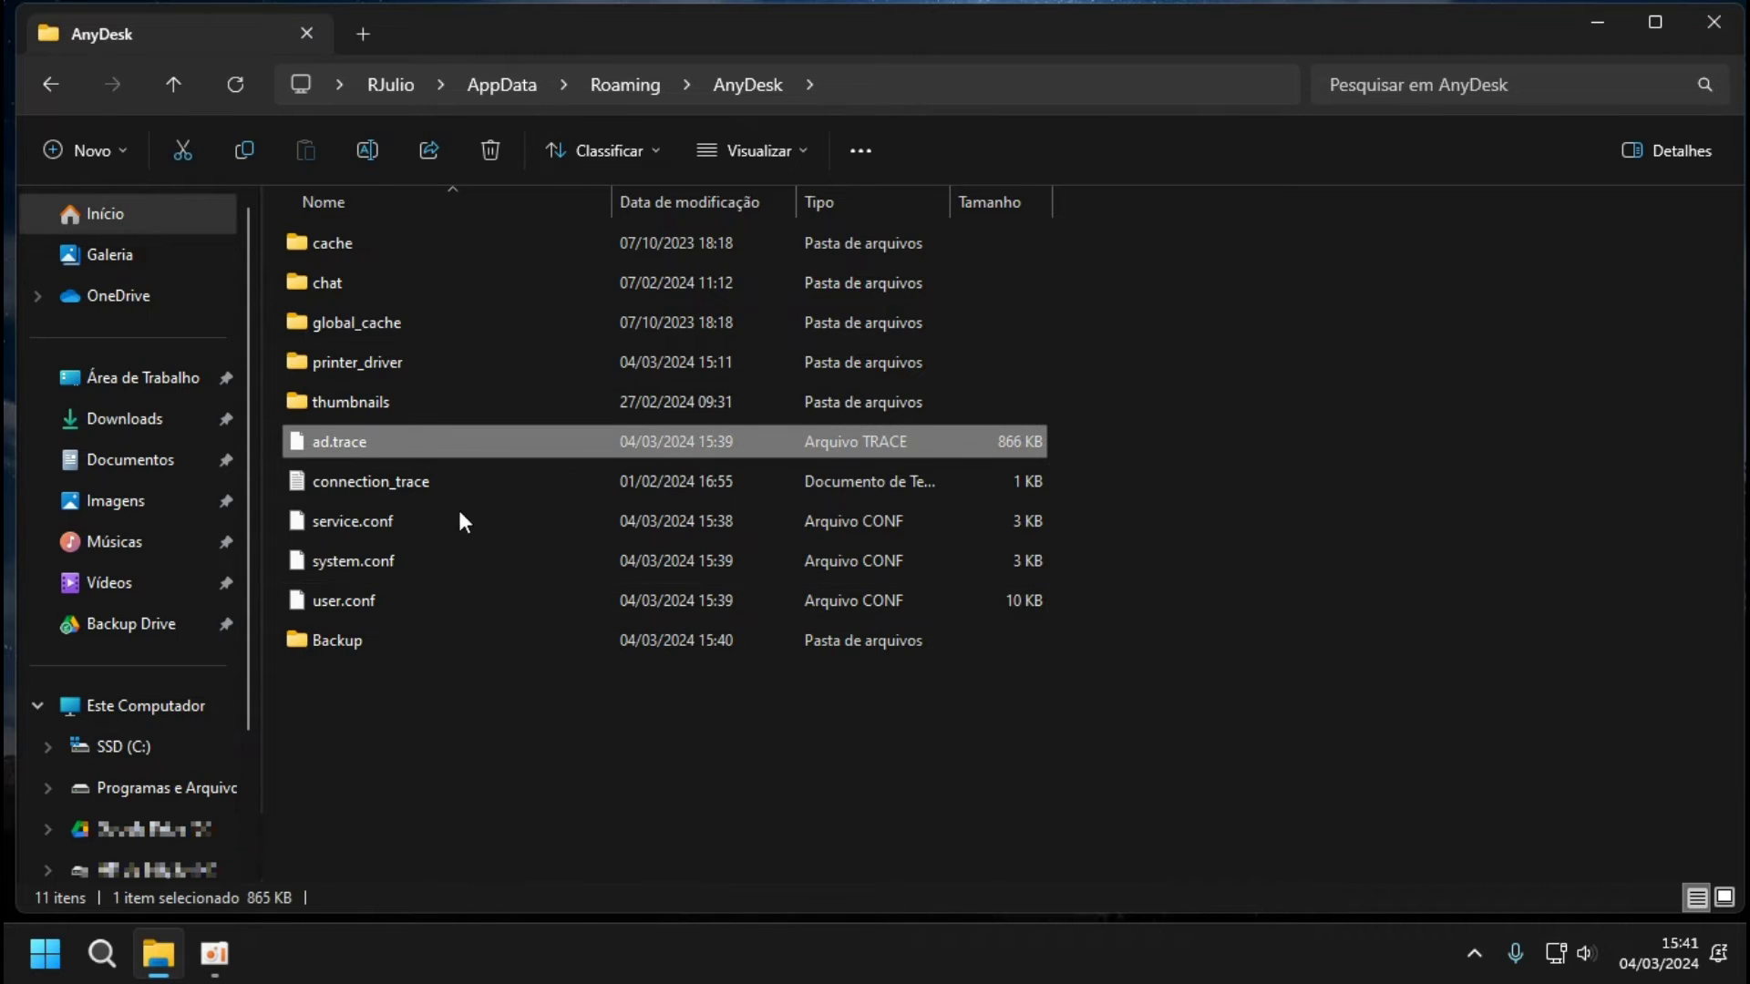
left_click(365, 523, "ctrl")
left_click(343, 567, "ctrl")
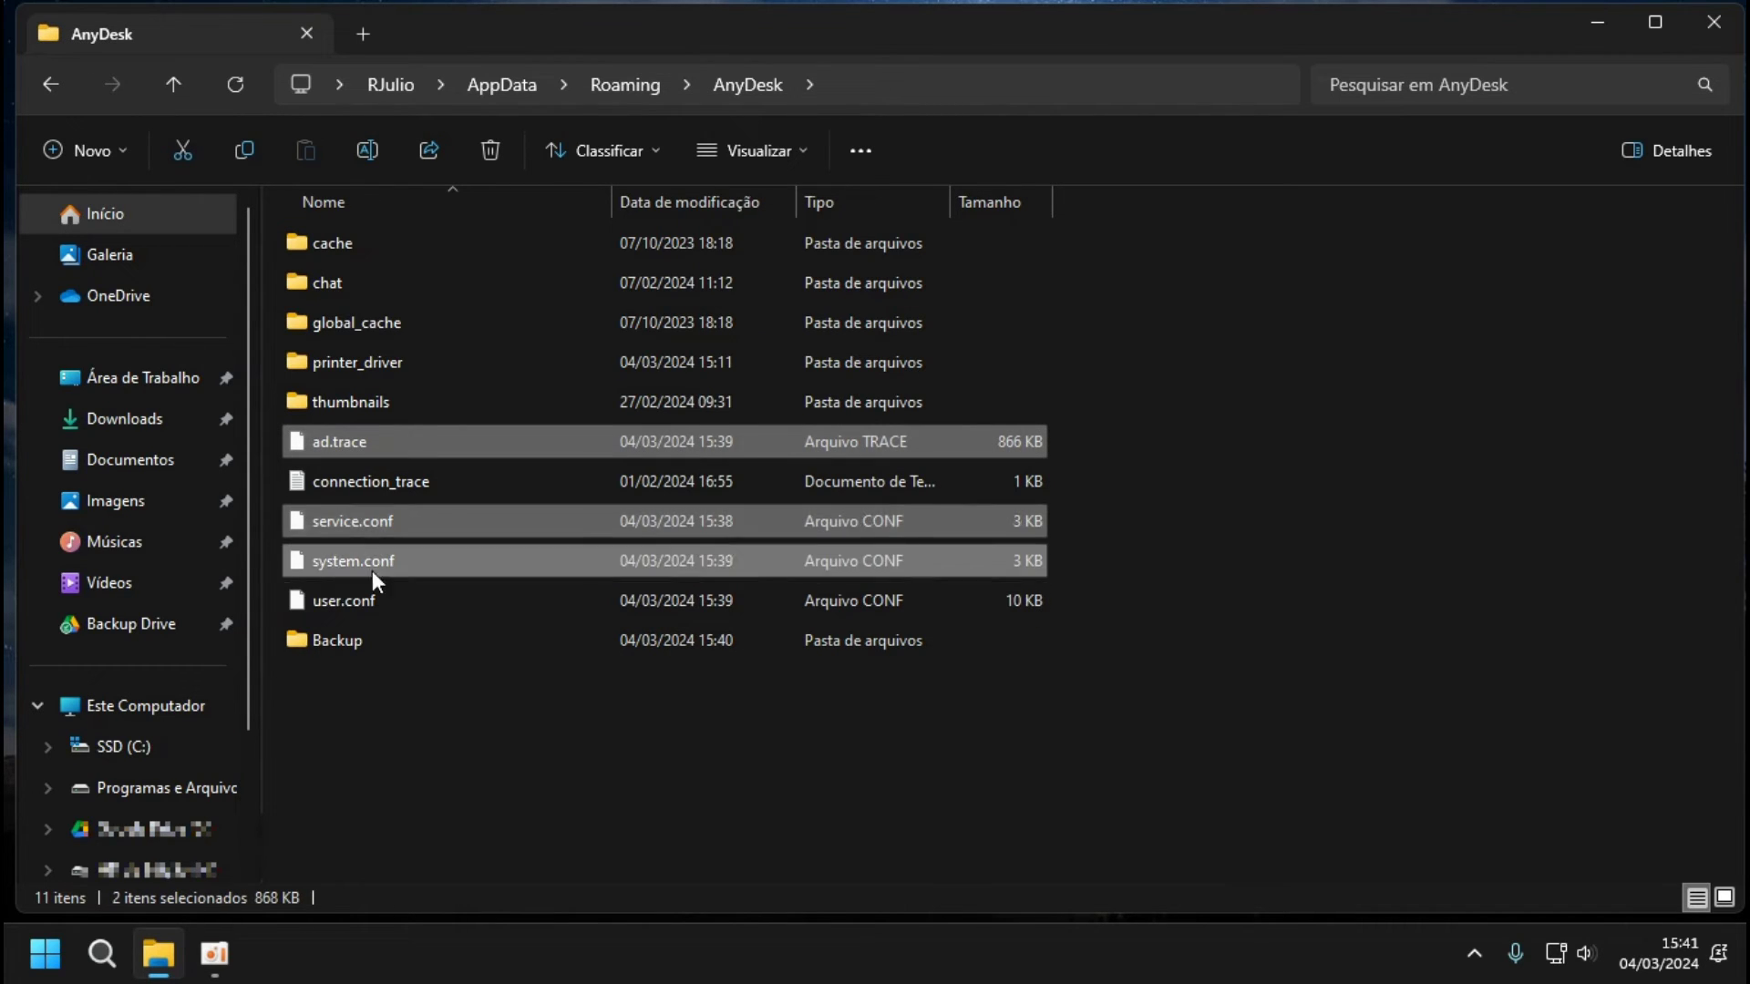
left_click(332, 609, "ctrl")
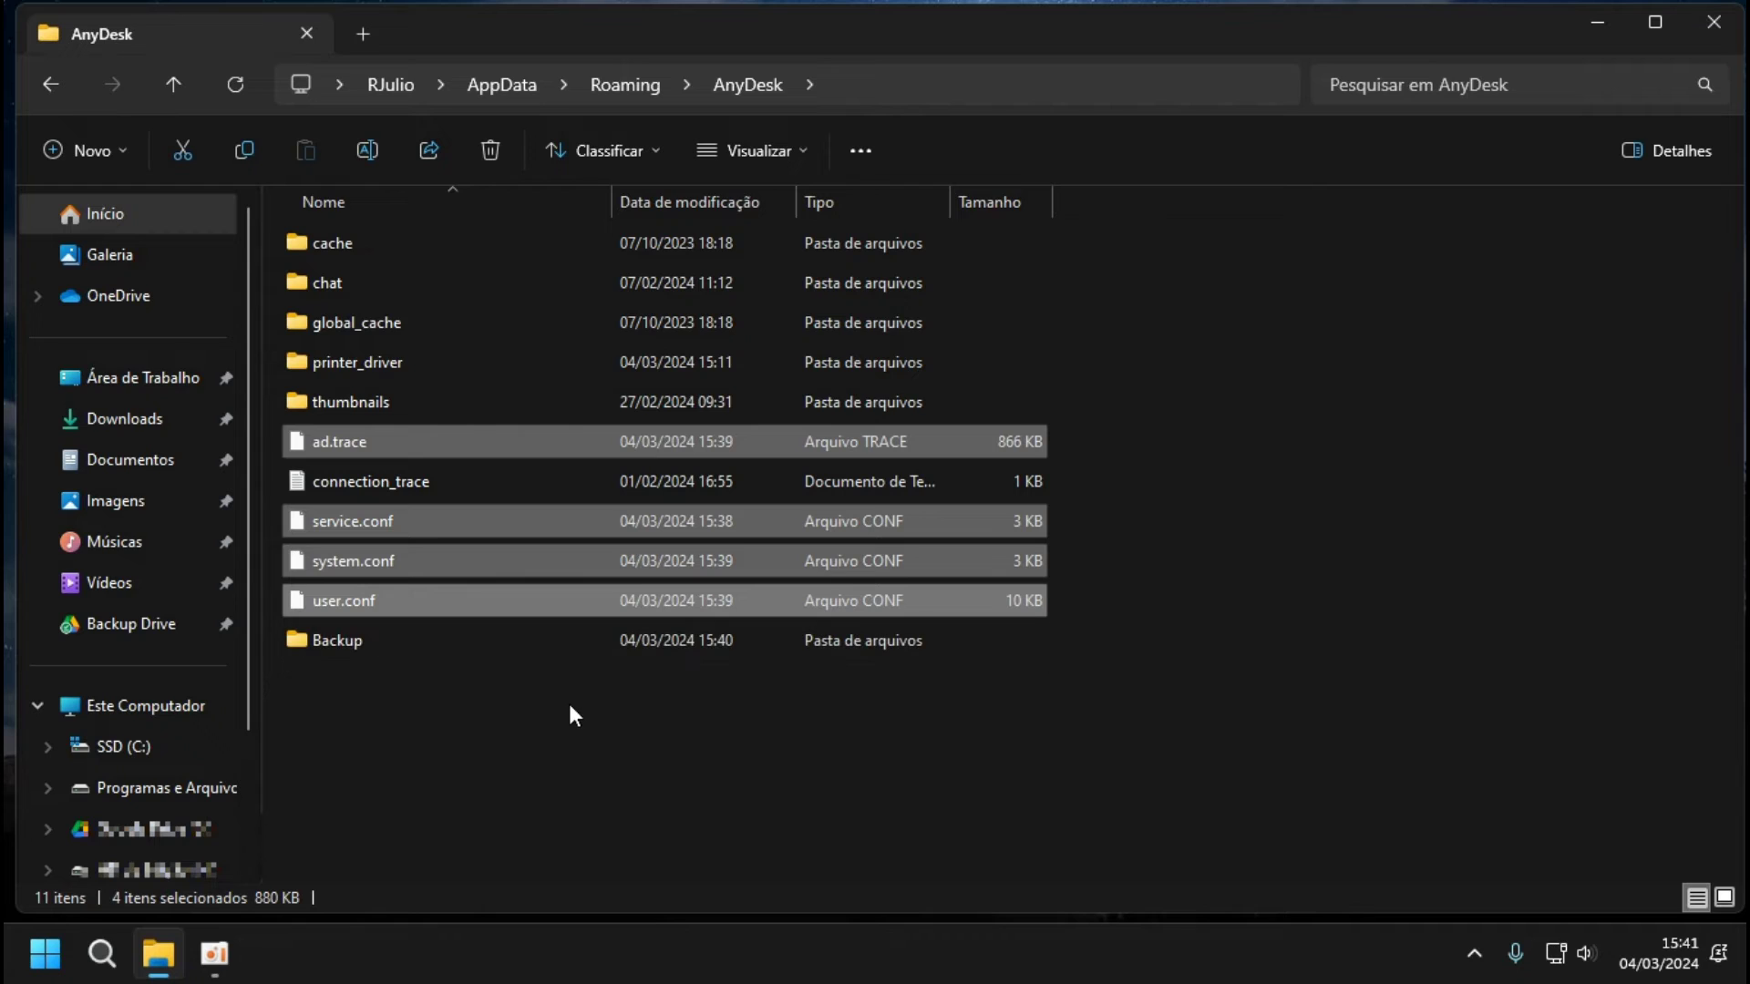
right_click(321, 606)
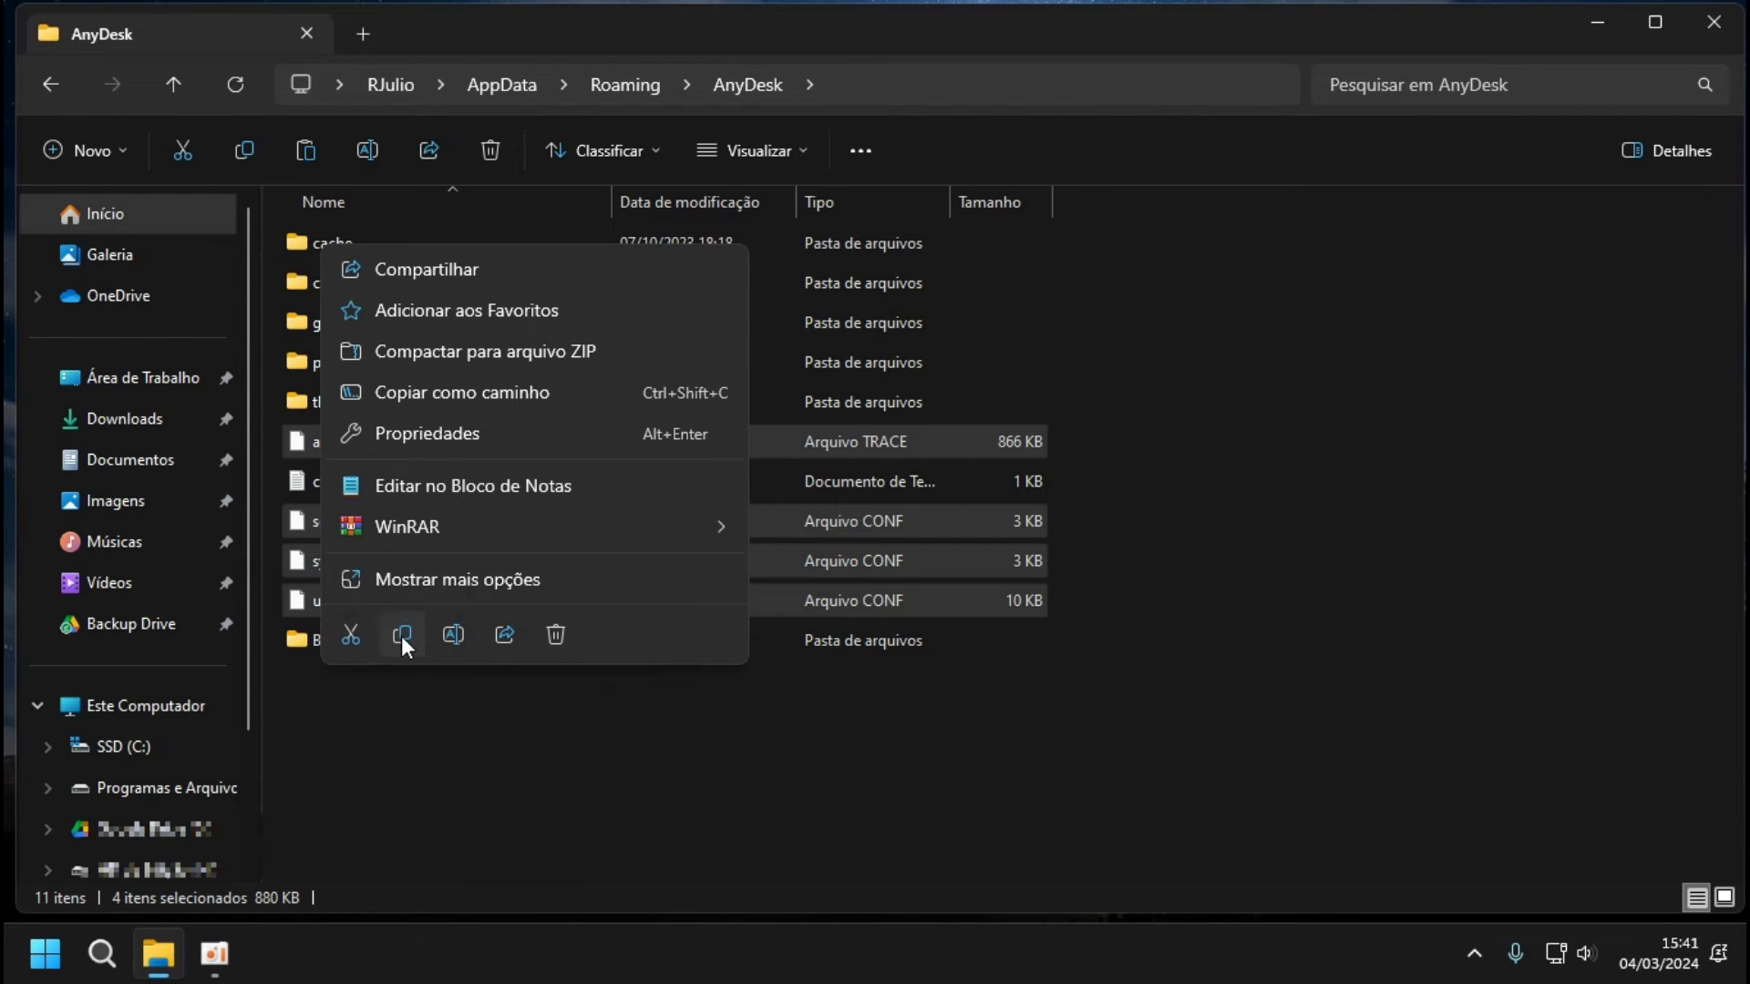
left_click(401, 636)
double_click(330, 641)
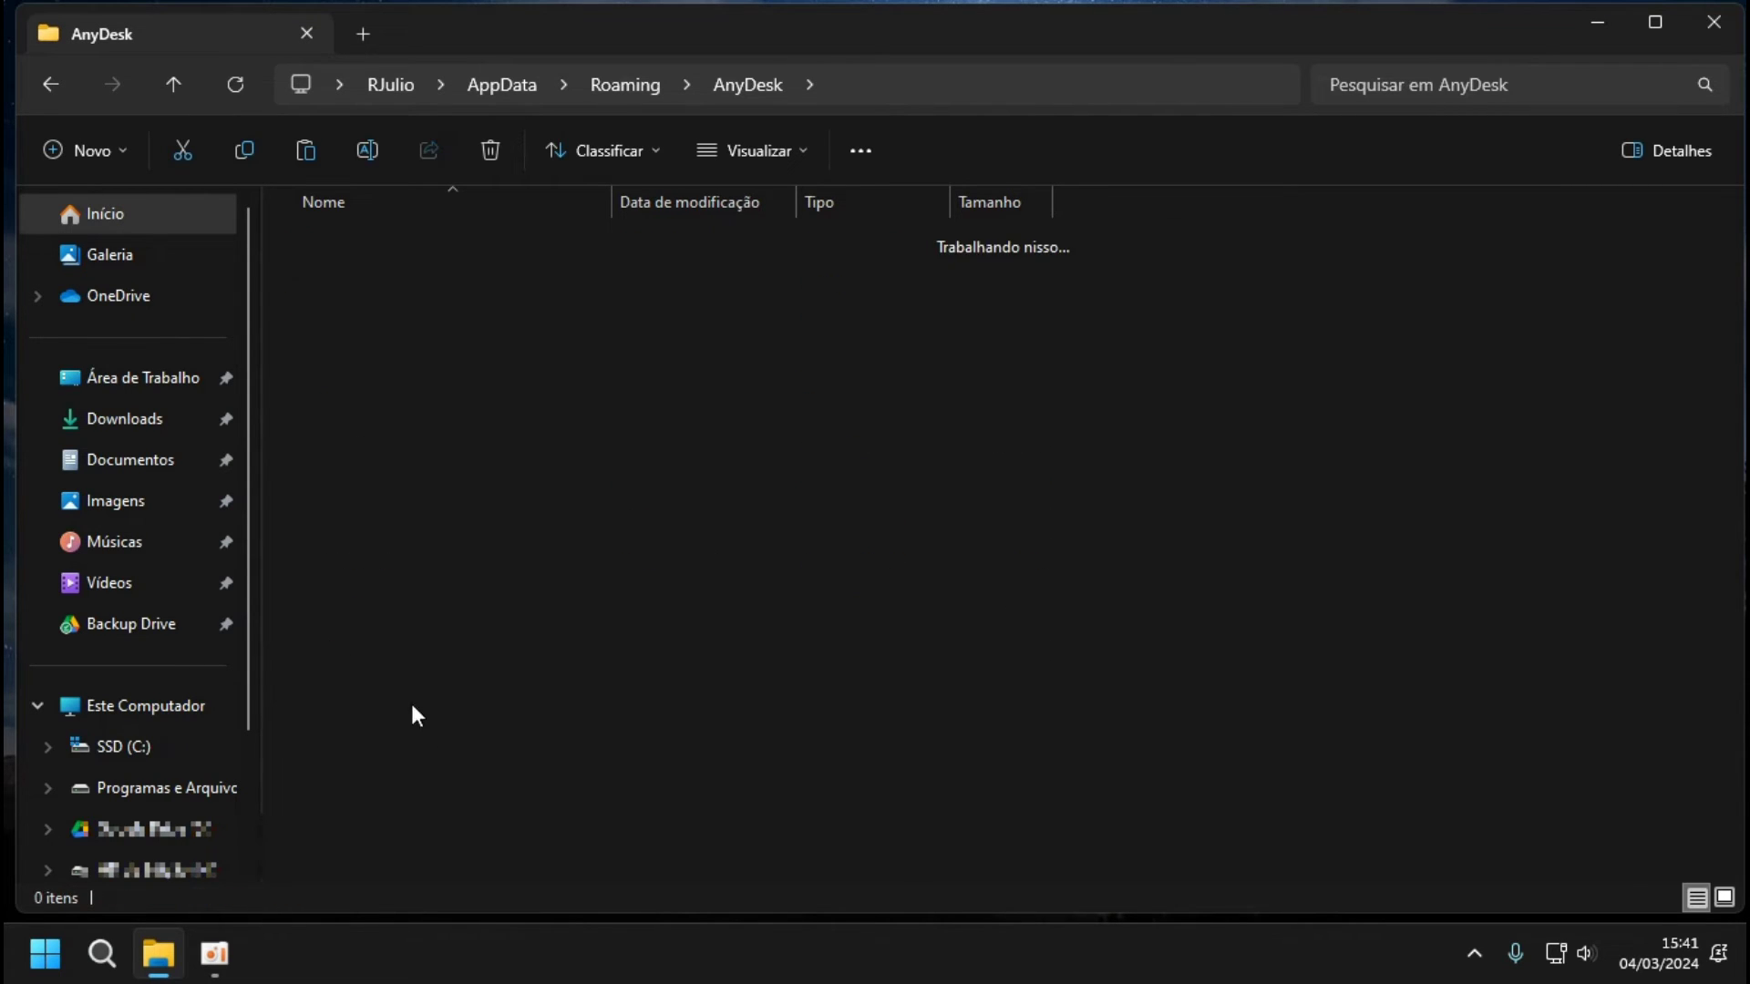
right_click(485, 485)
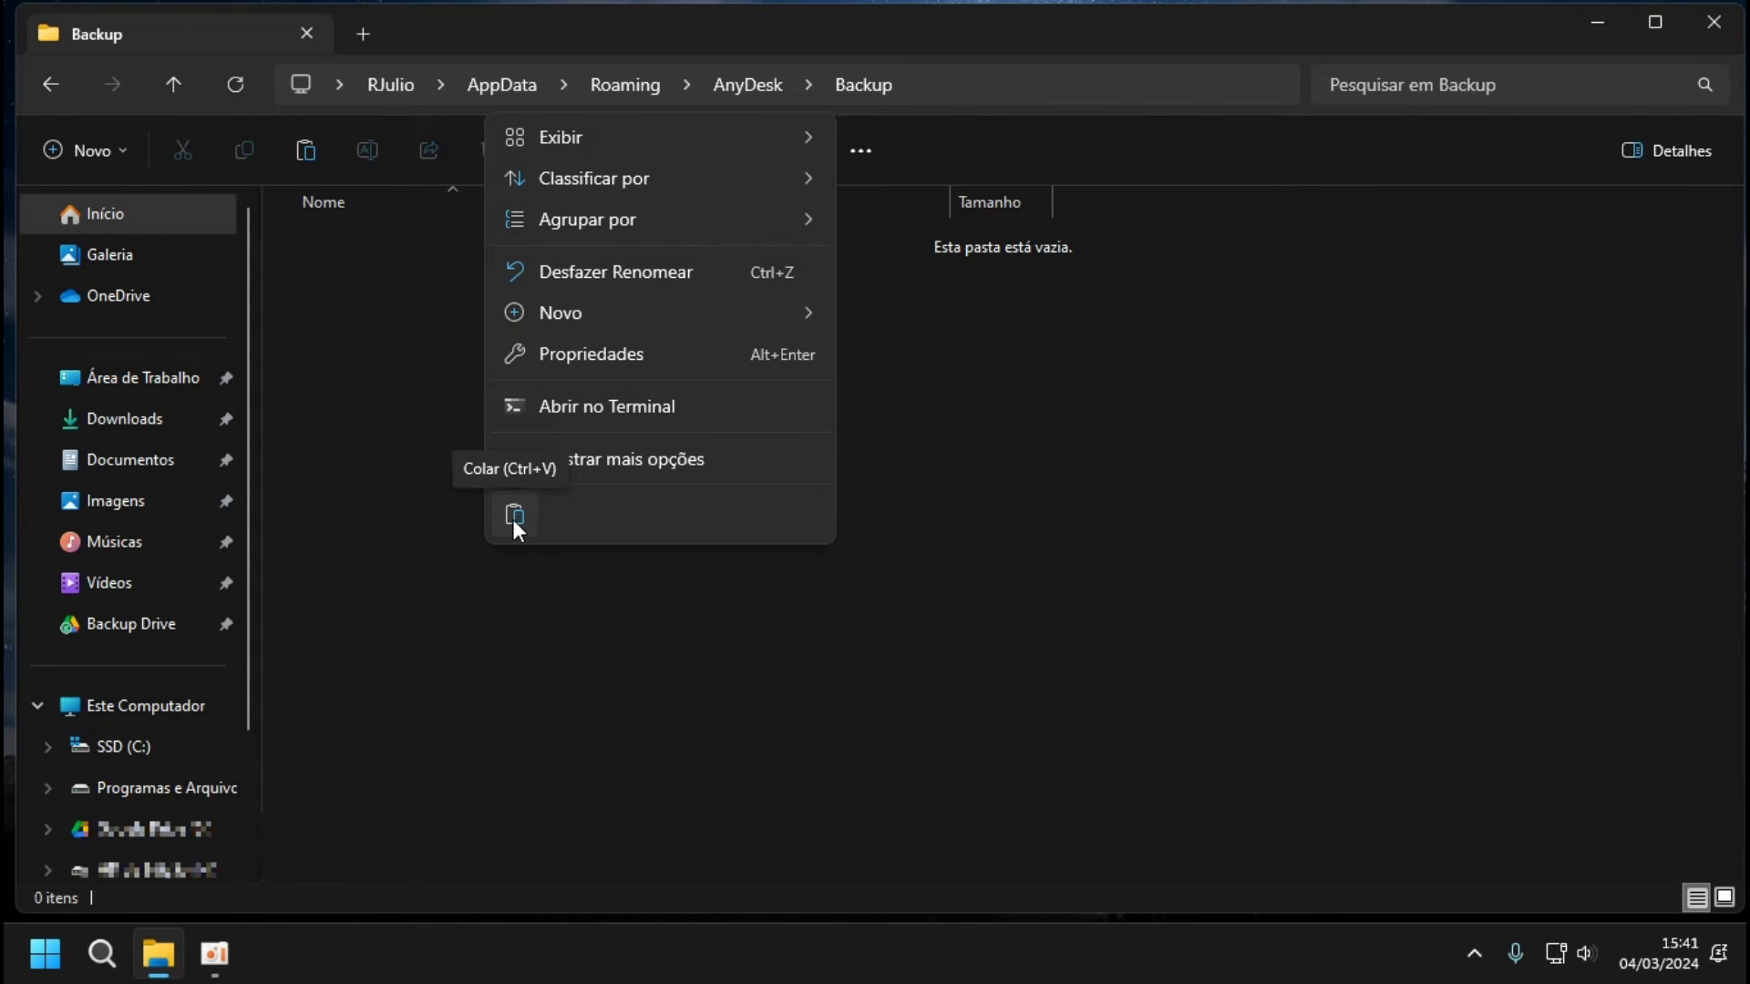
left_click(770, 715)
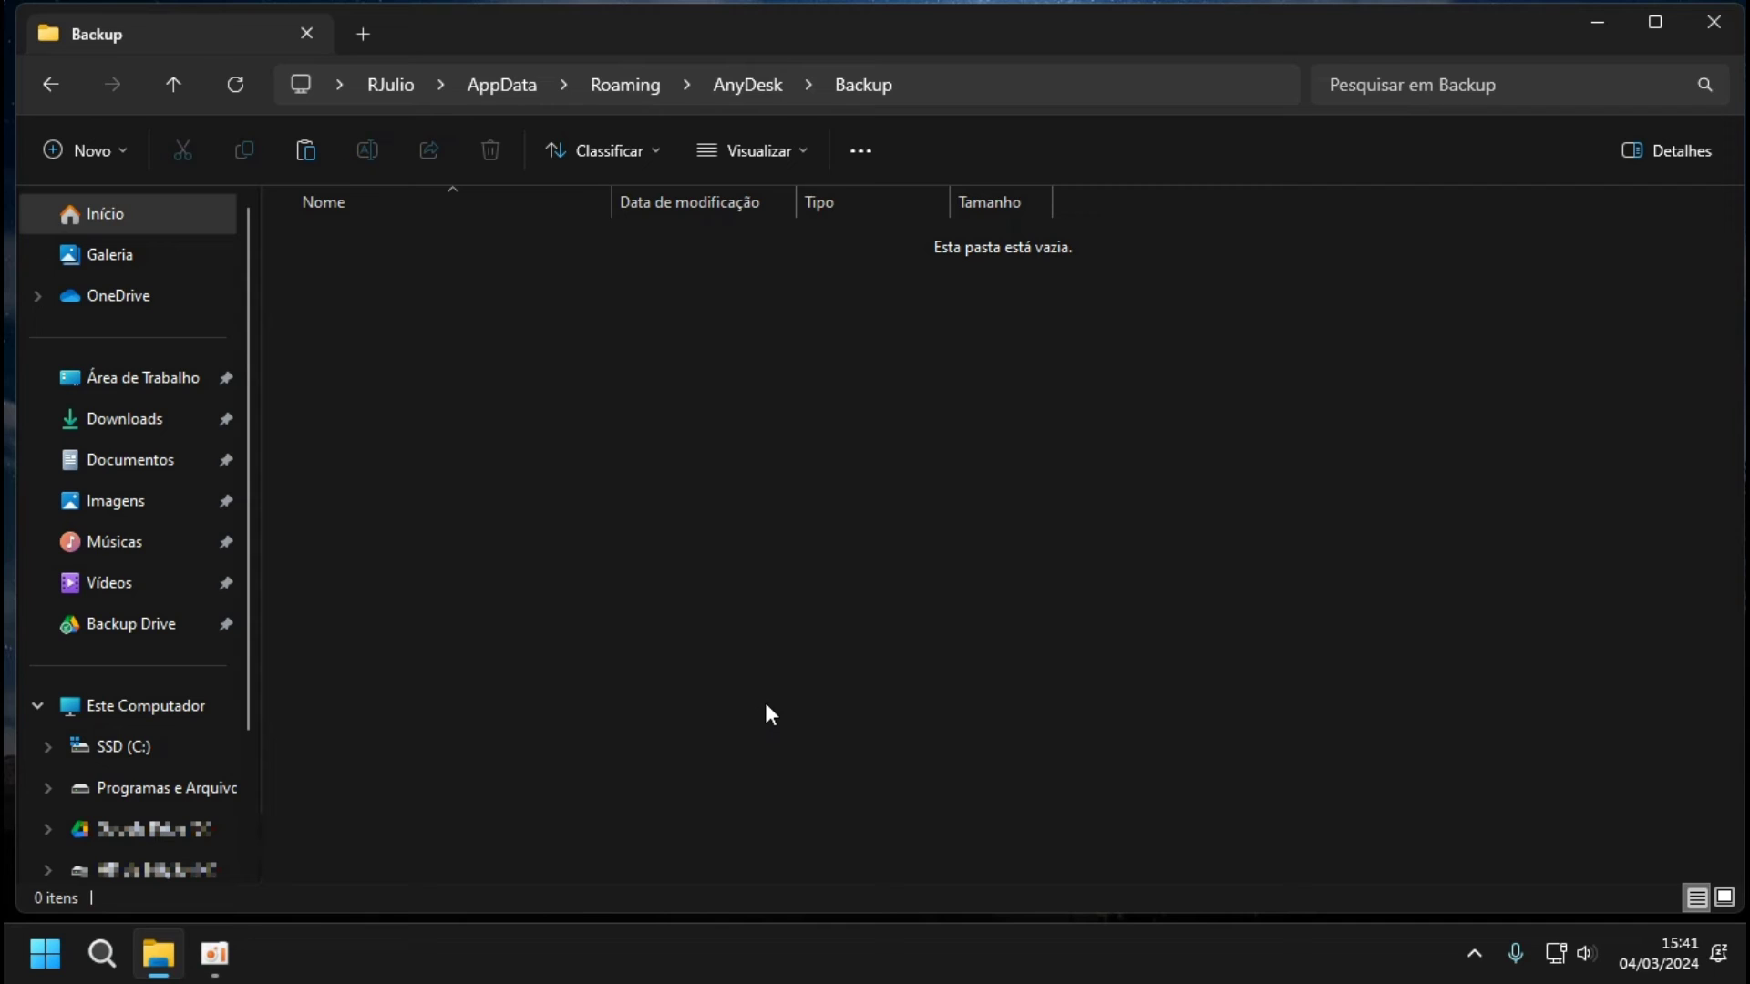
key("ctrl+v")
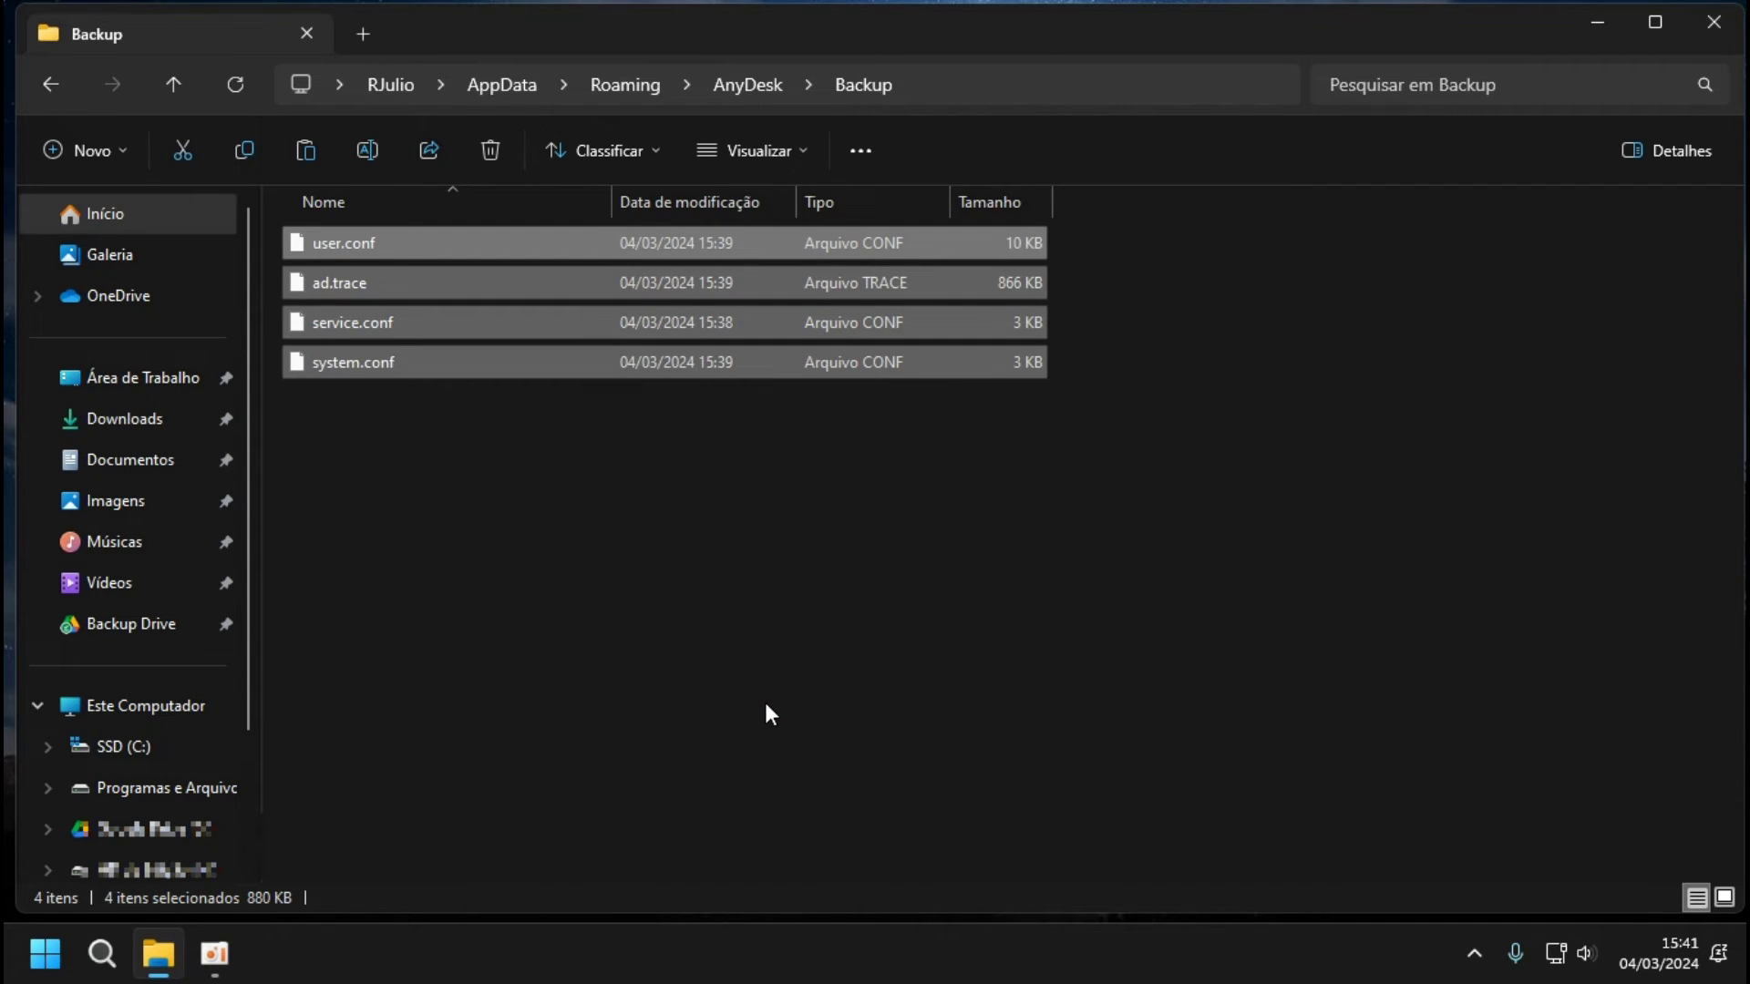
Delete the original ad.trace, service.conf and system.conf from the AnyDesk folder, keeping user.conf.
key("alt+Left")
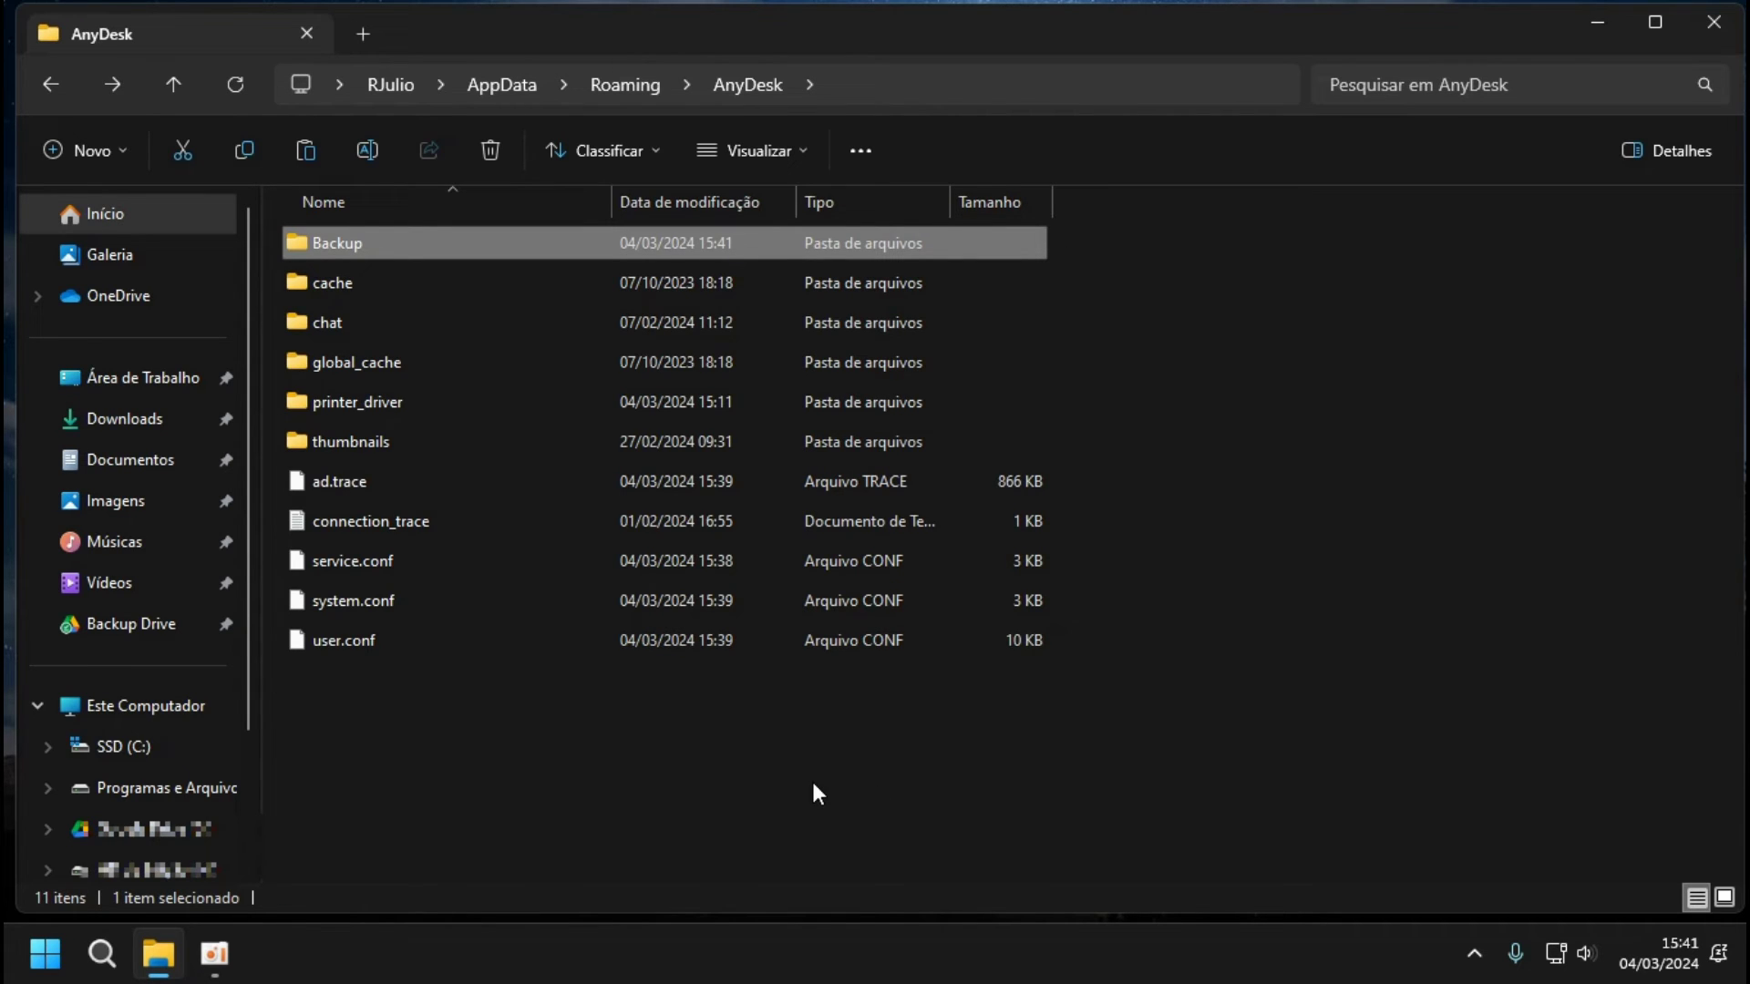
left_click(363, 482)
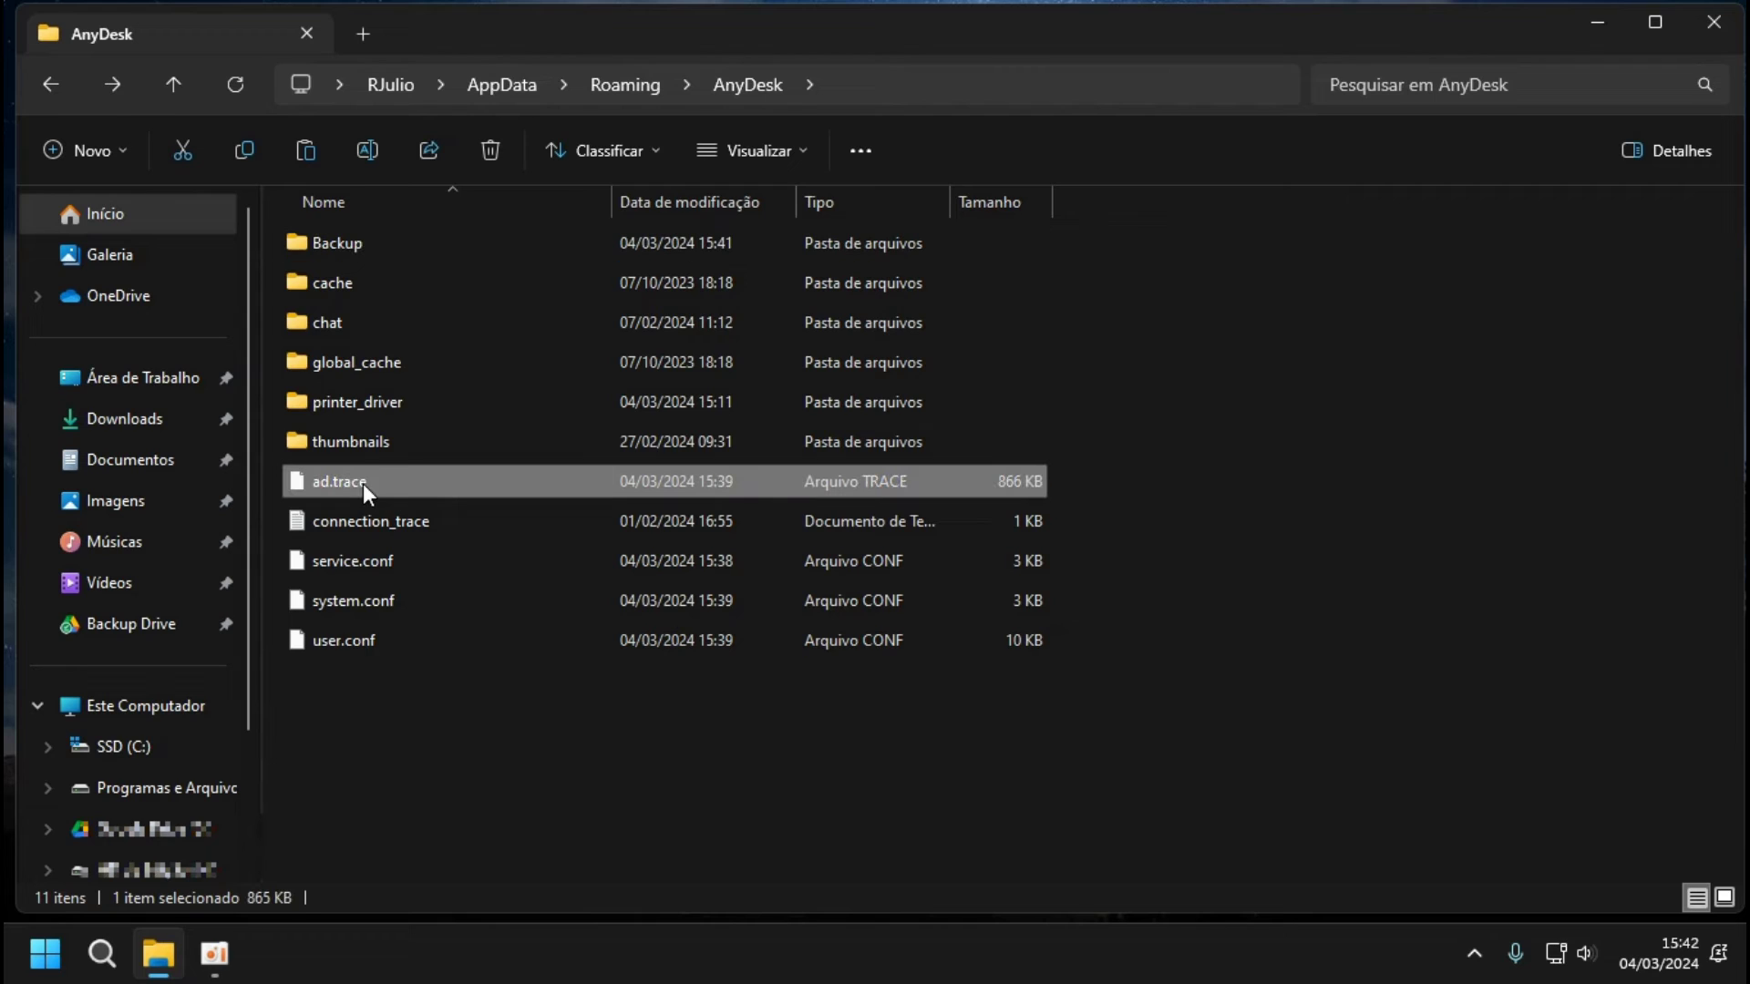
left_click(374, 565, "ctrl")
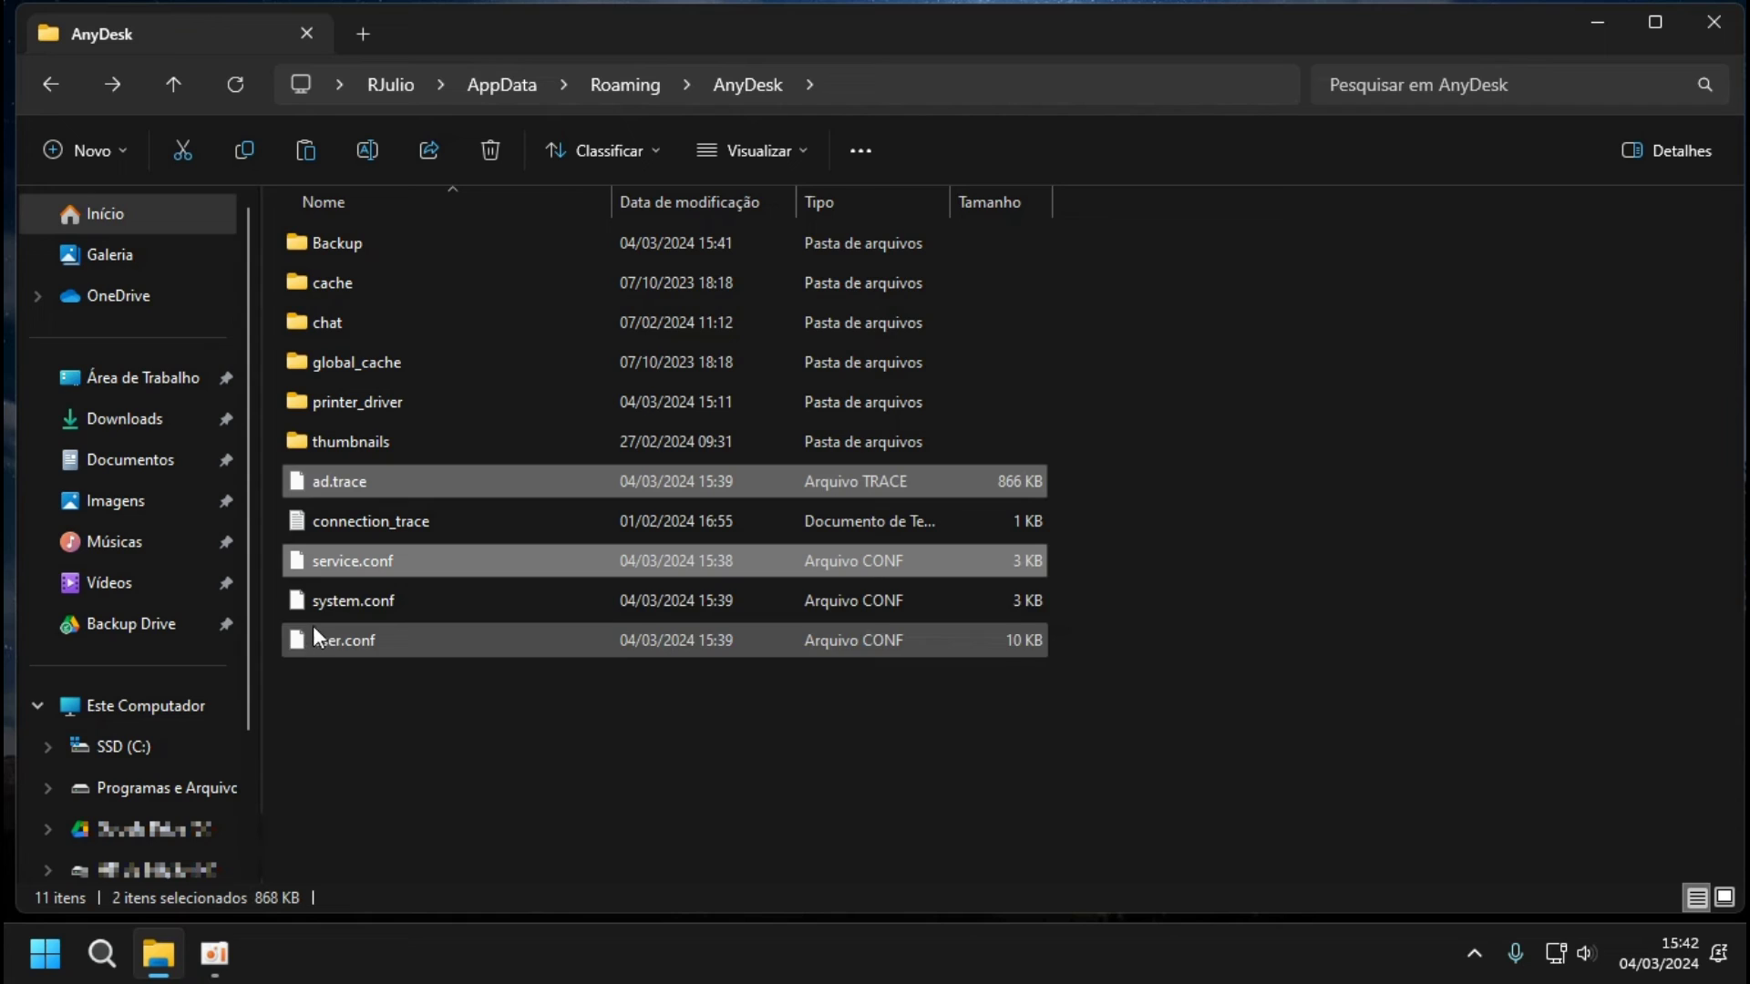
left_click(341, 609, "ctrl")
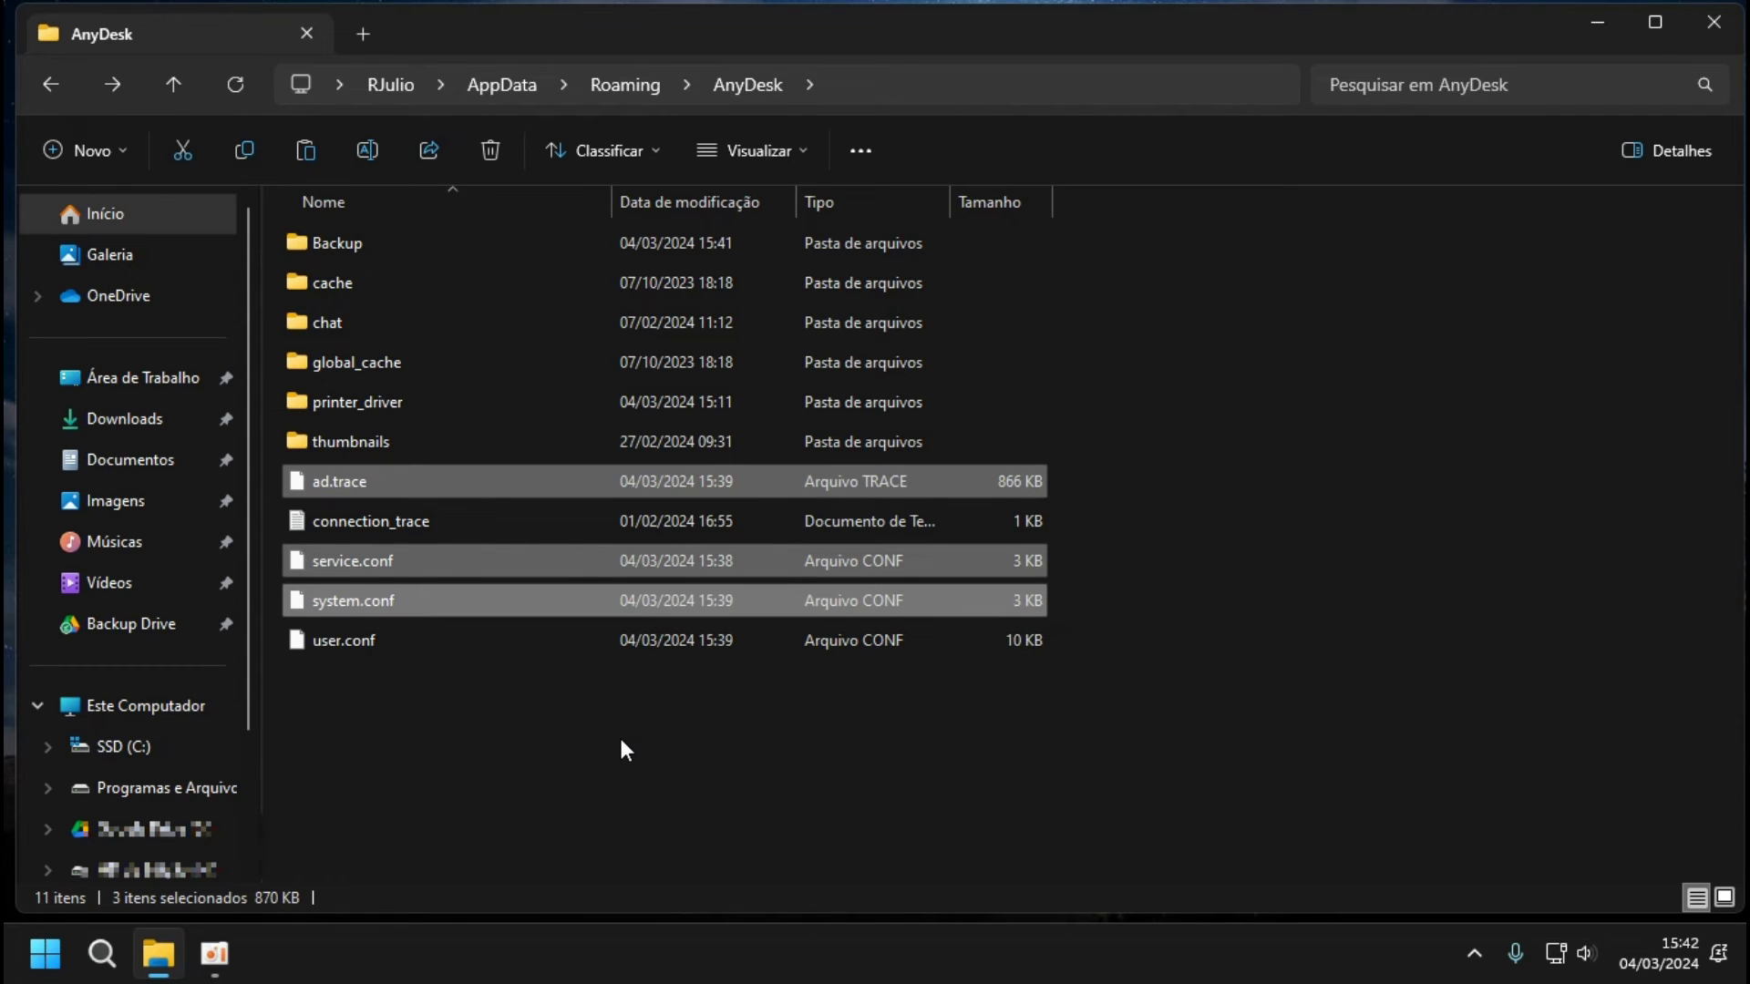
key("Delete")
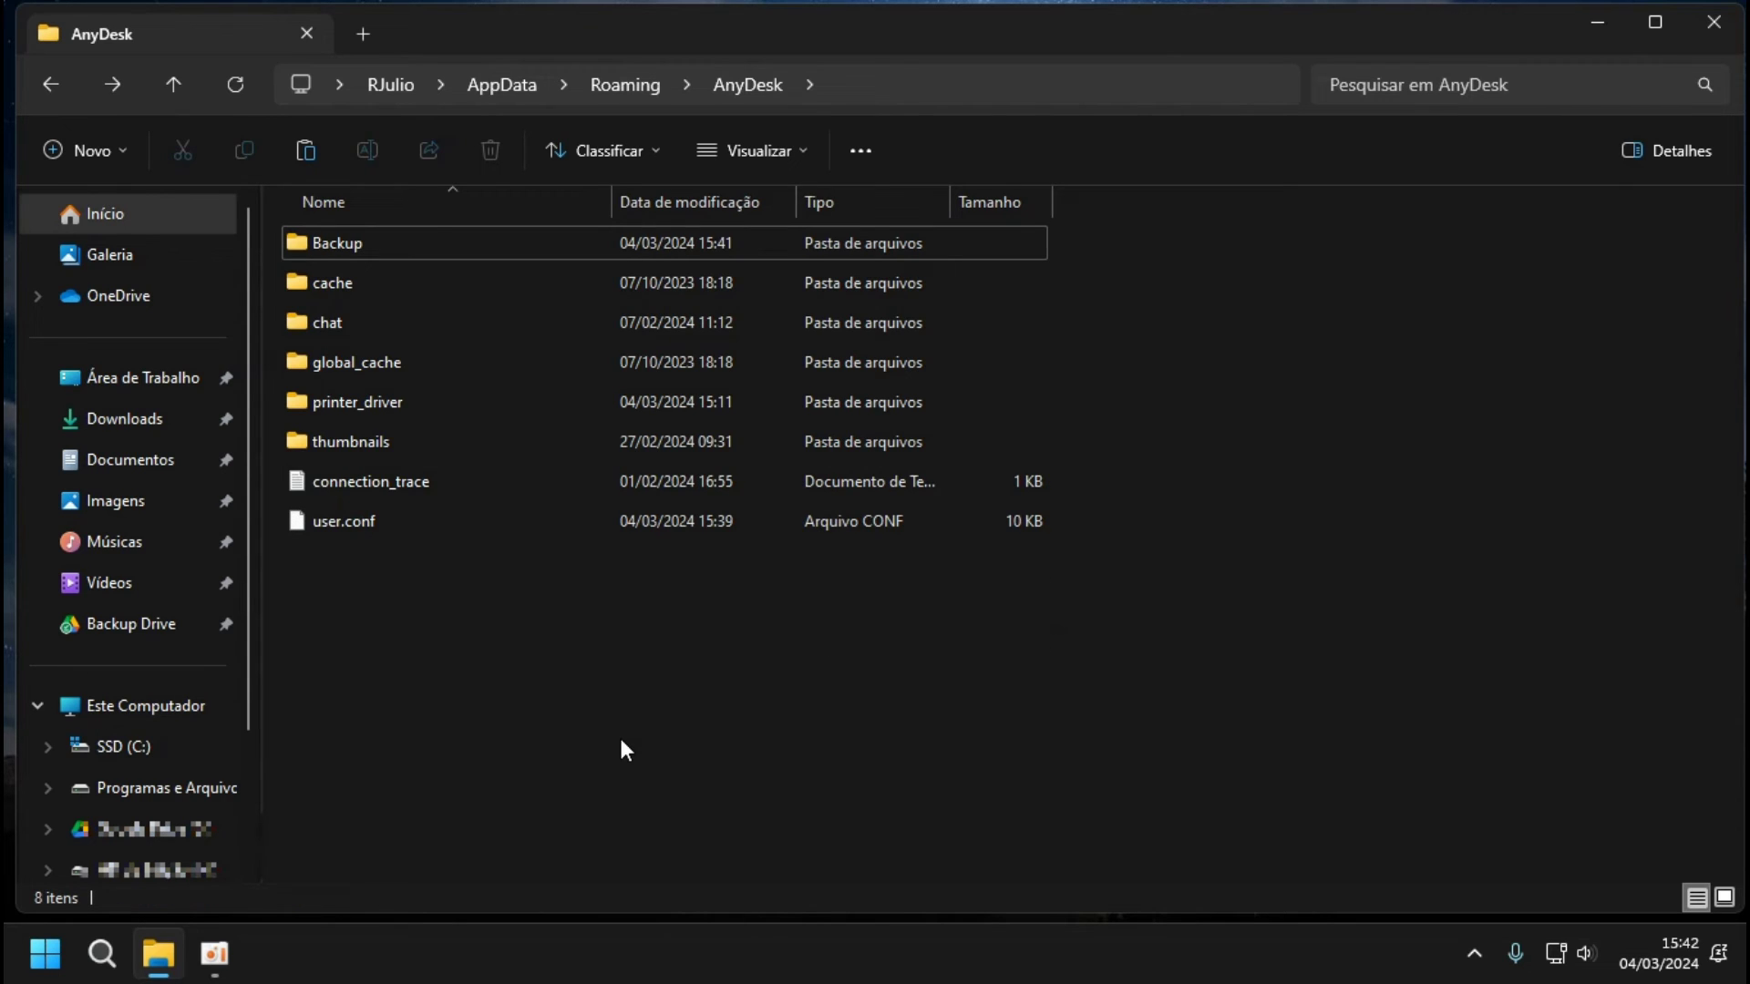
Check the background apps for a running AnyDesk, and relaunch it to view this device's address.
left_click(1597, 24)
left_click(1476, 957)
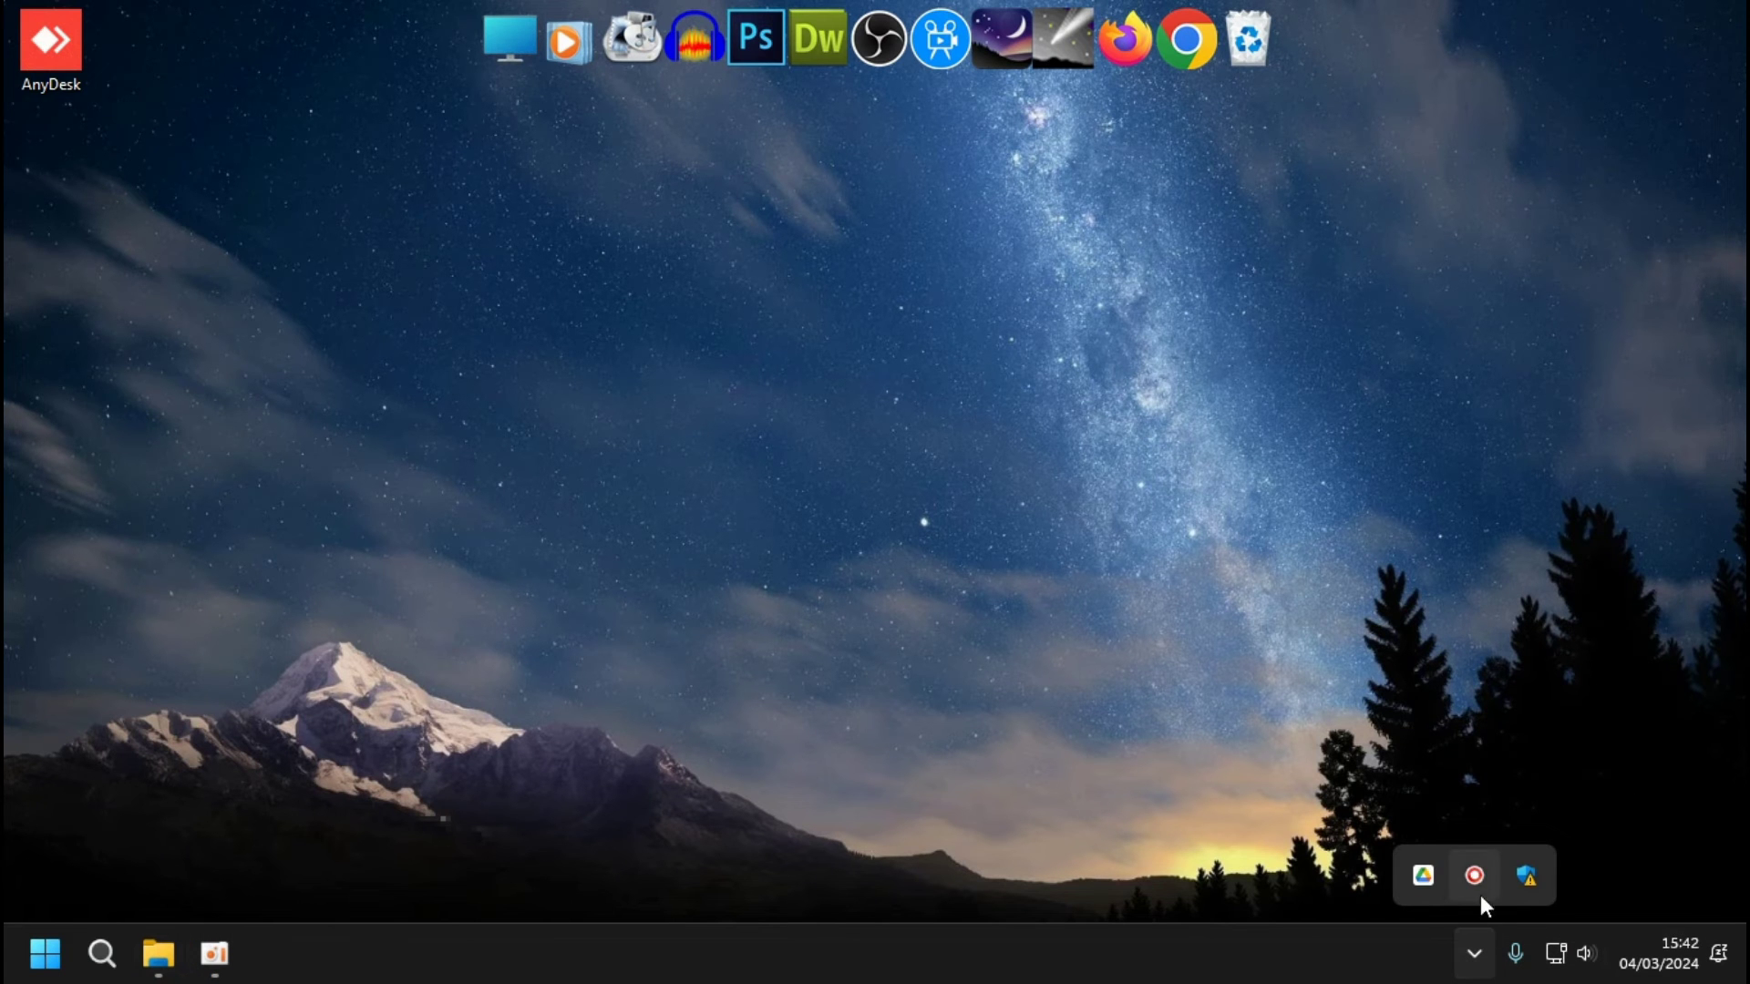
left_click(1070, 510)
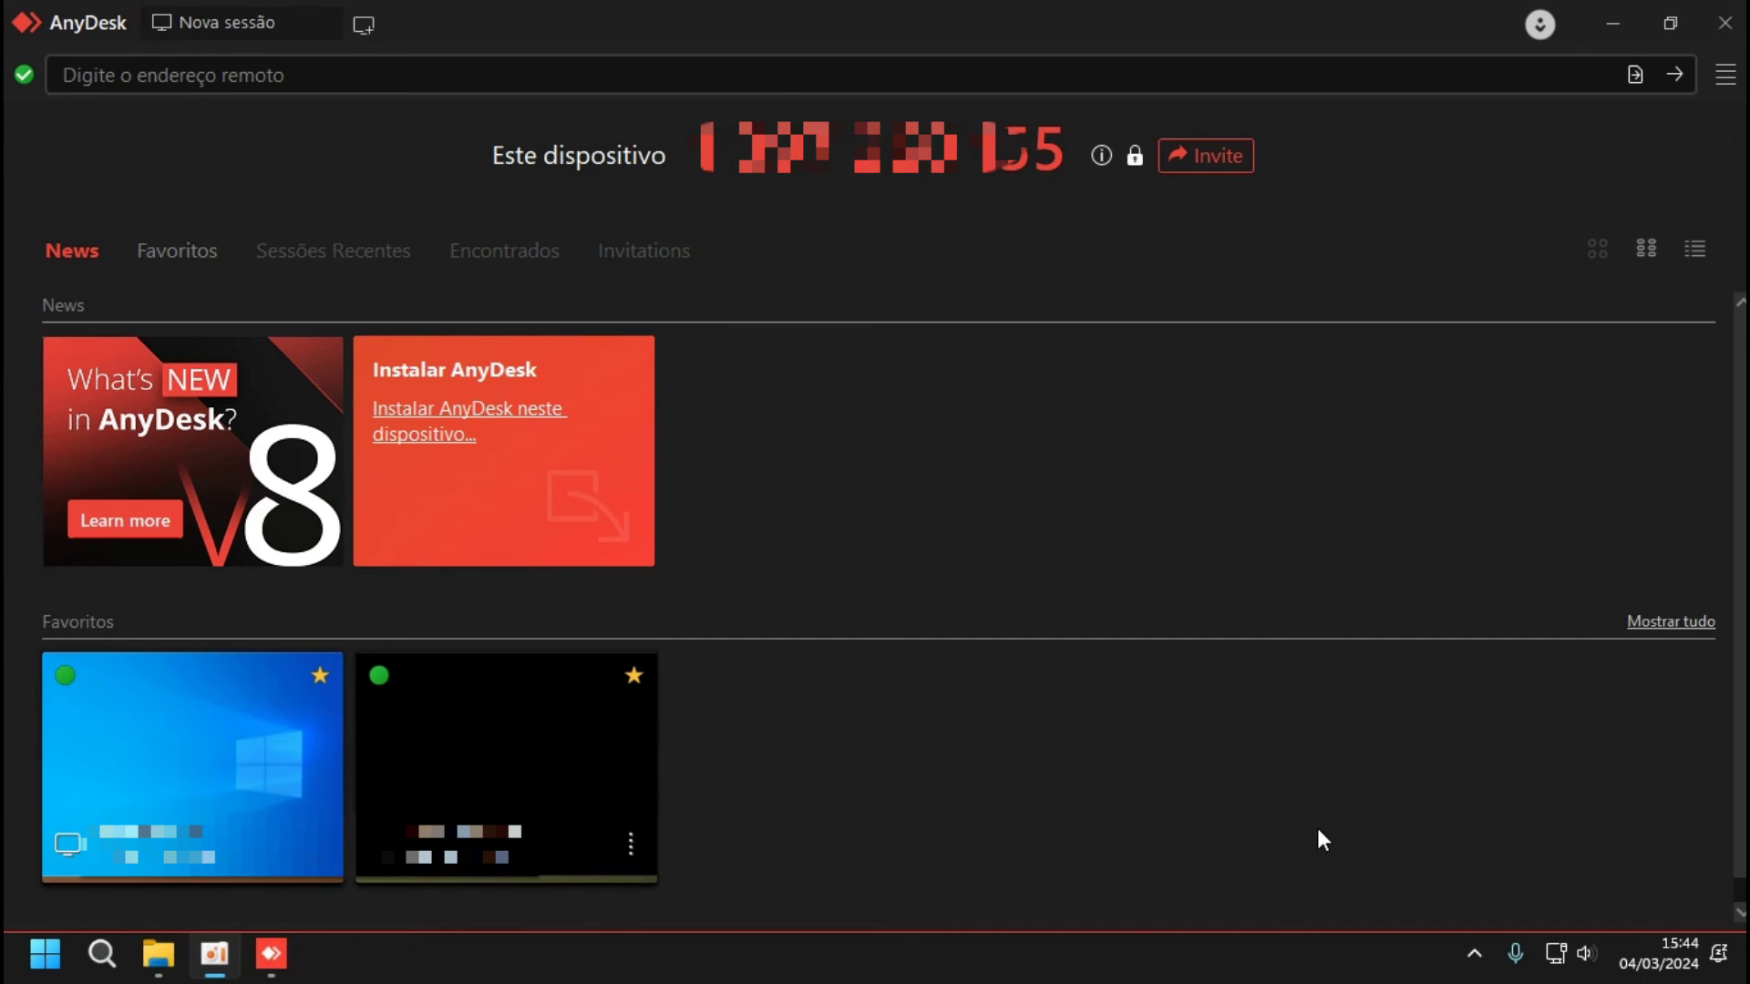
scroll(1322, 838, "down", 1)
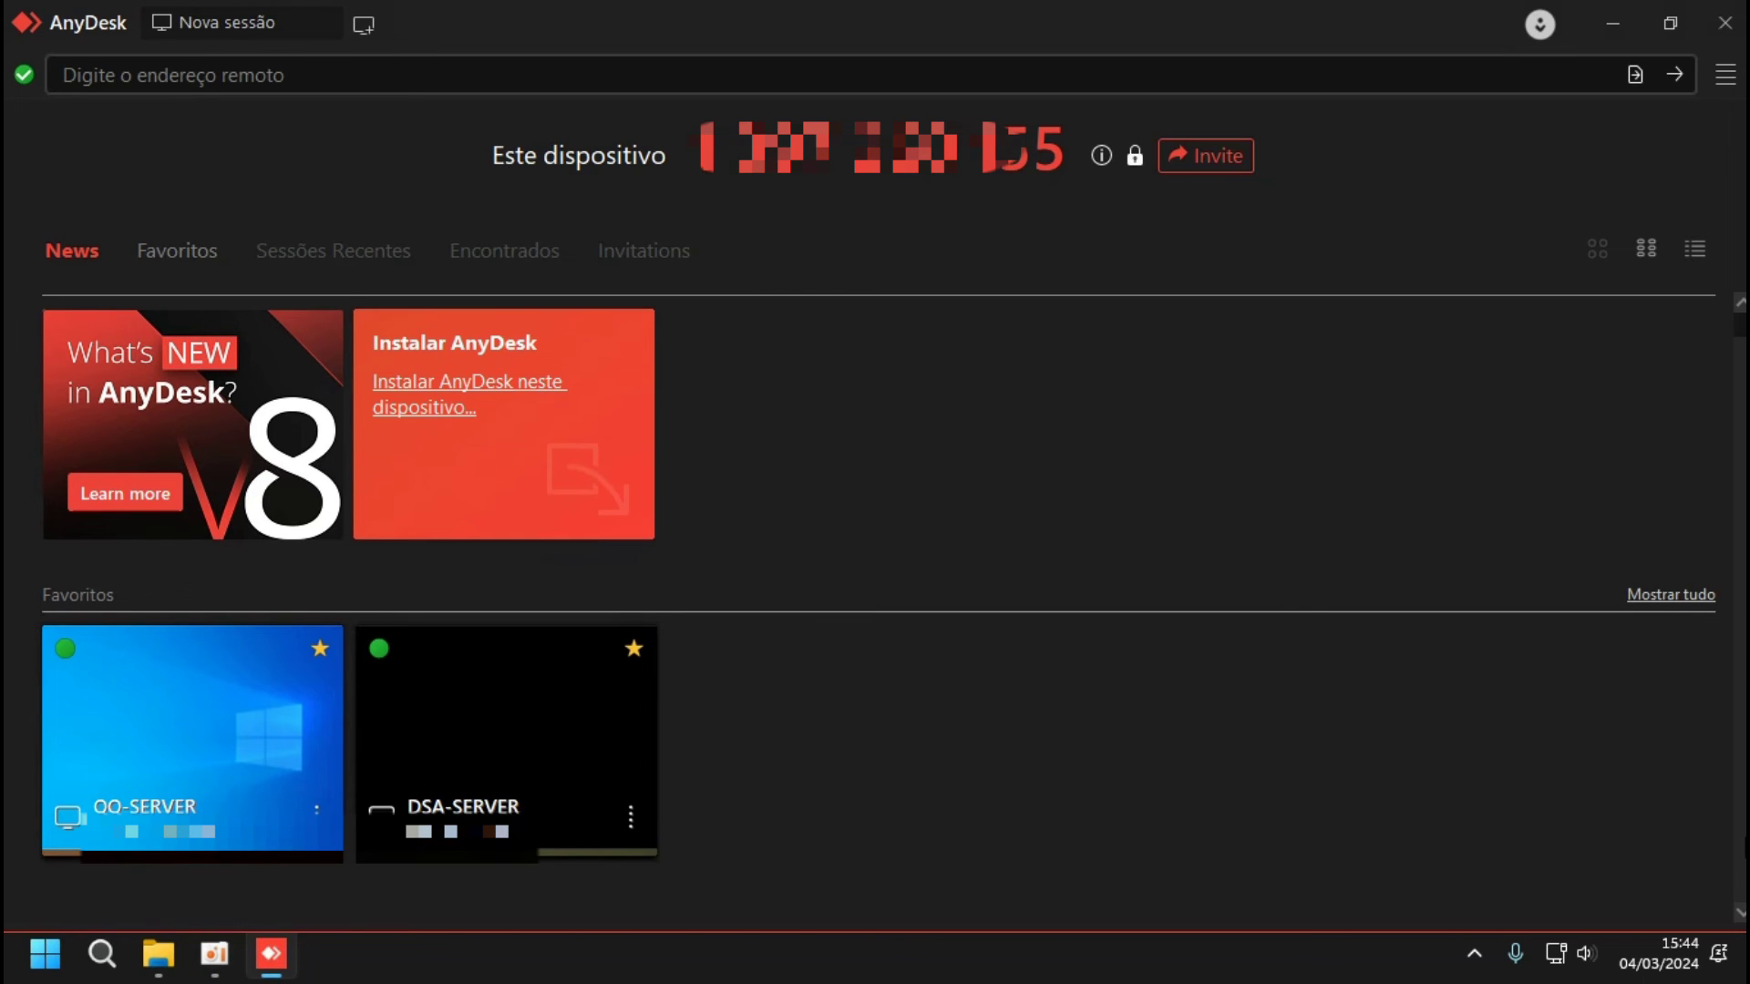
Switch back to File Explorer and review the four saved files in the Backup folder.
left_click(158, 954)
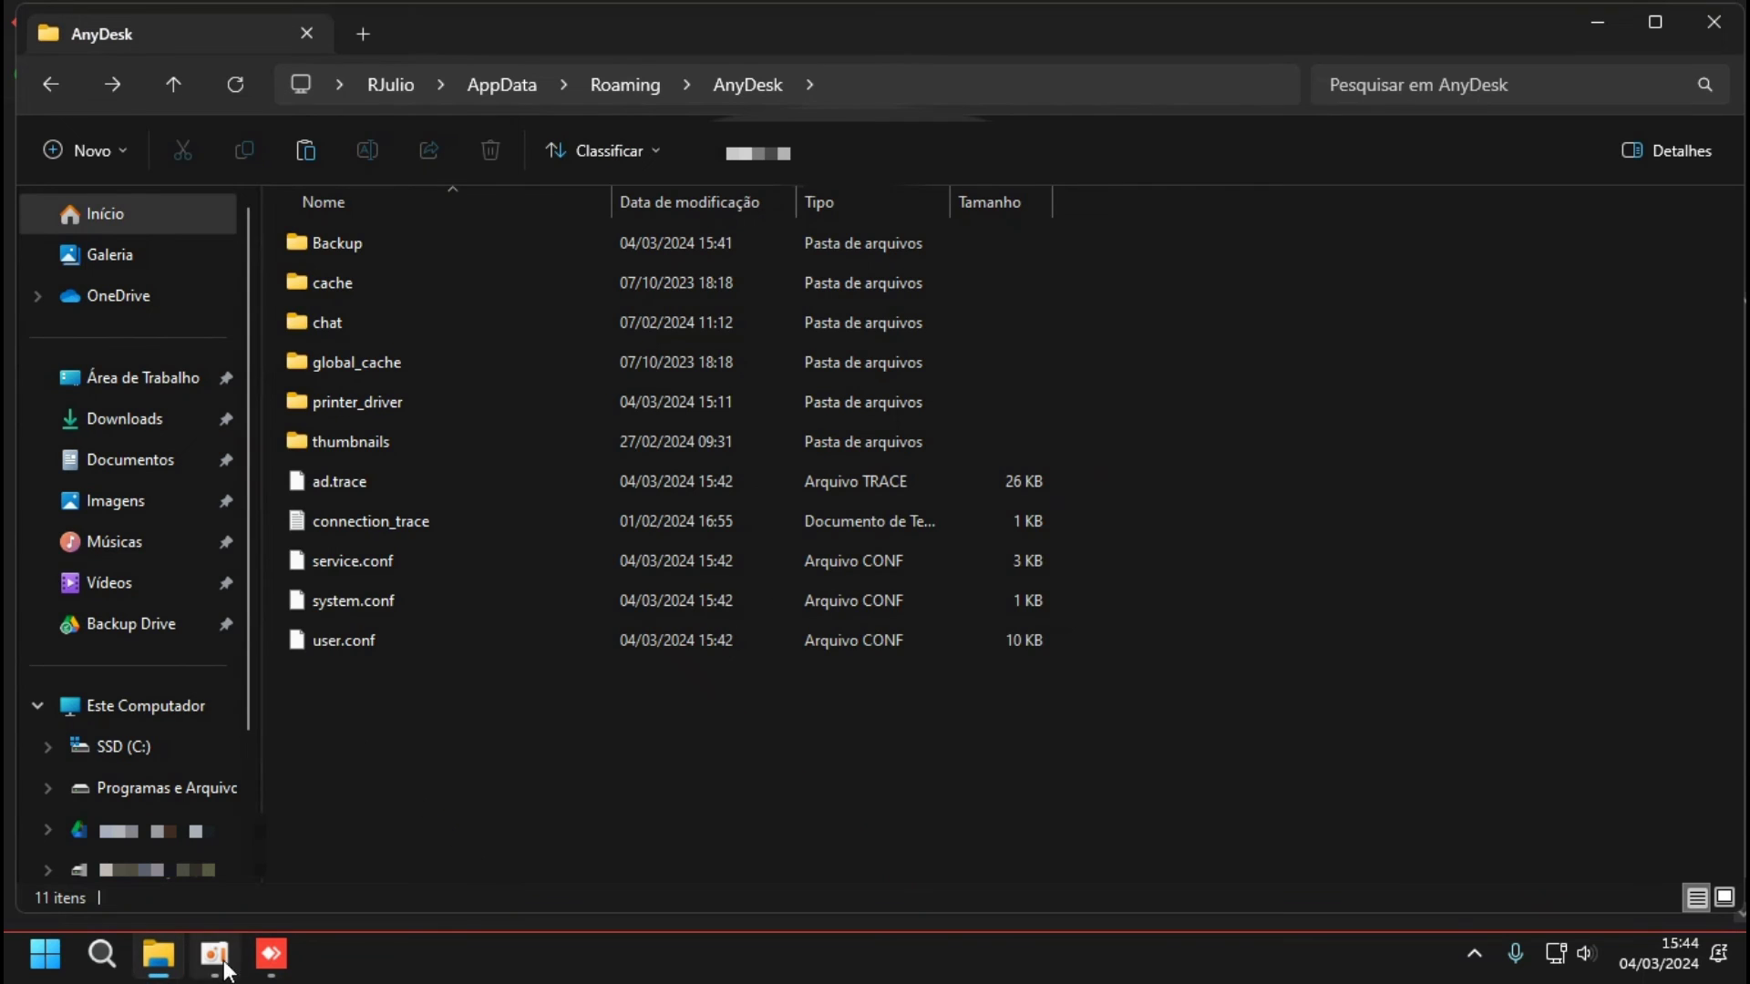
double_click(354, 248)
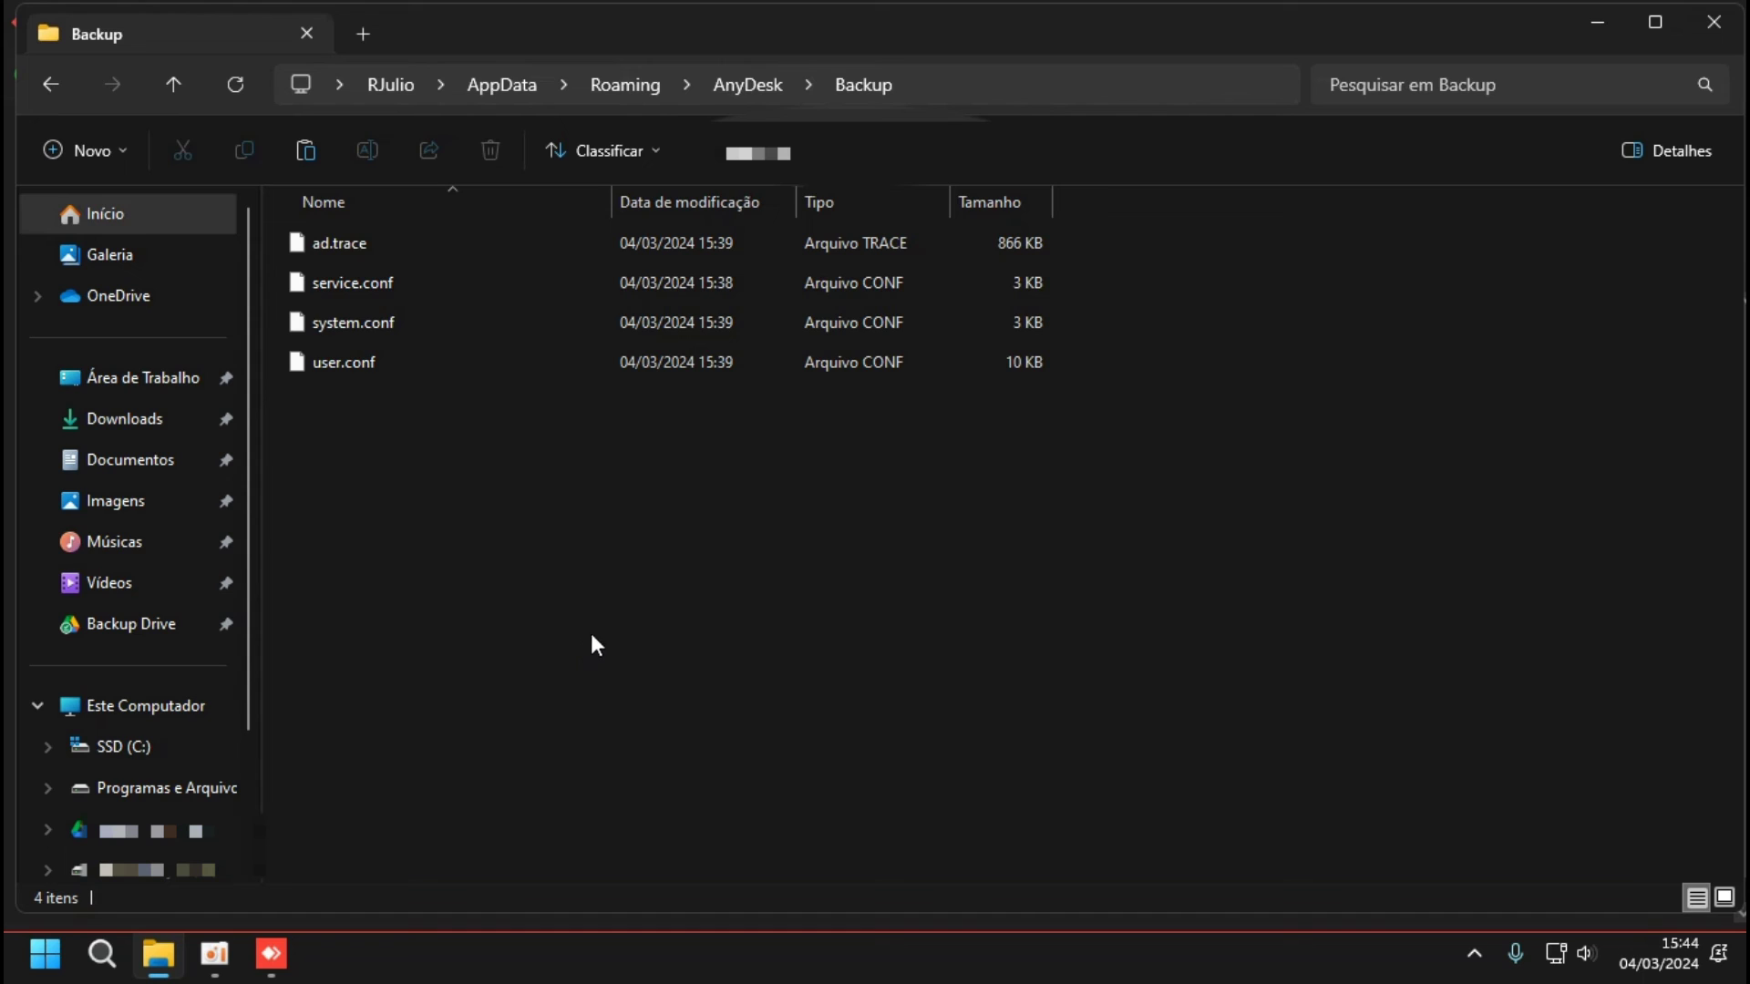
left_click_drag(593, 496, 340, 243)
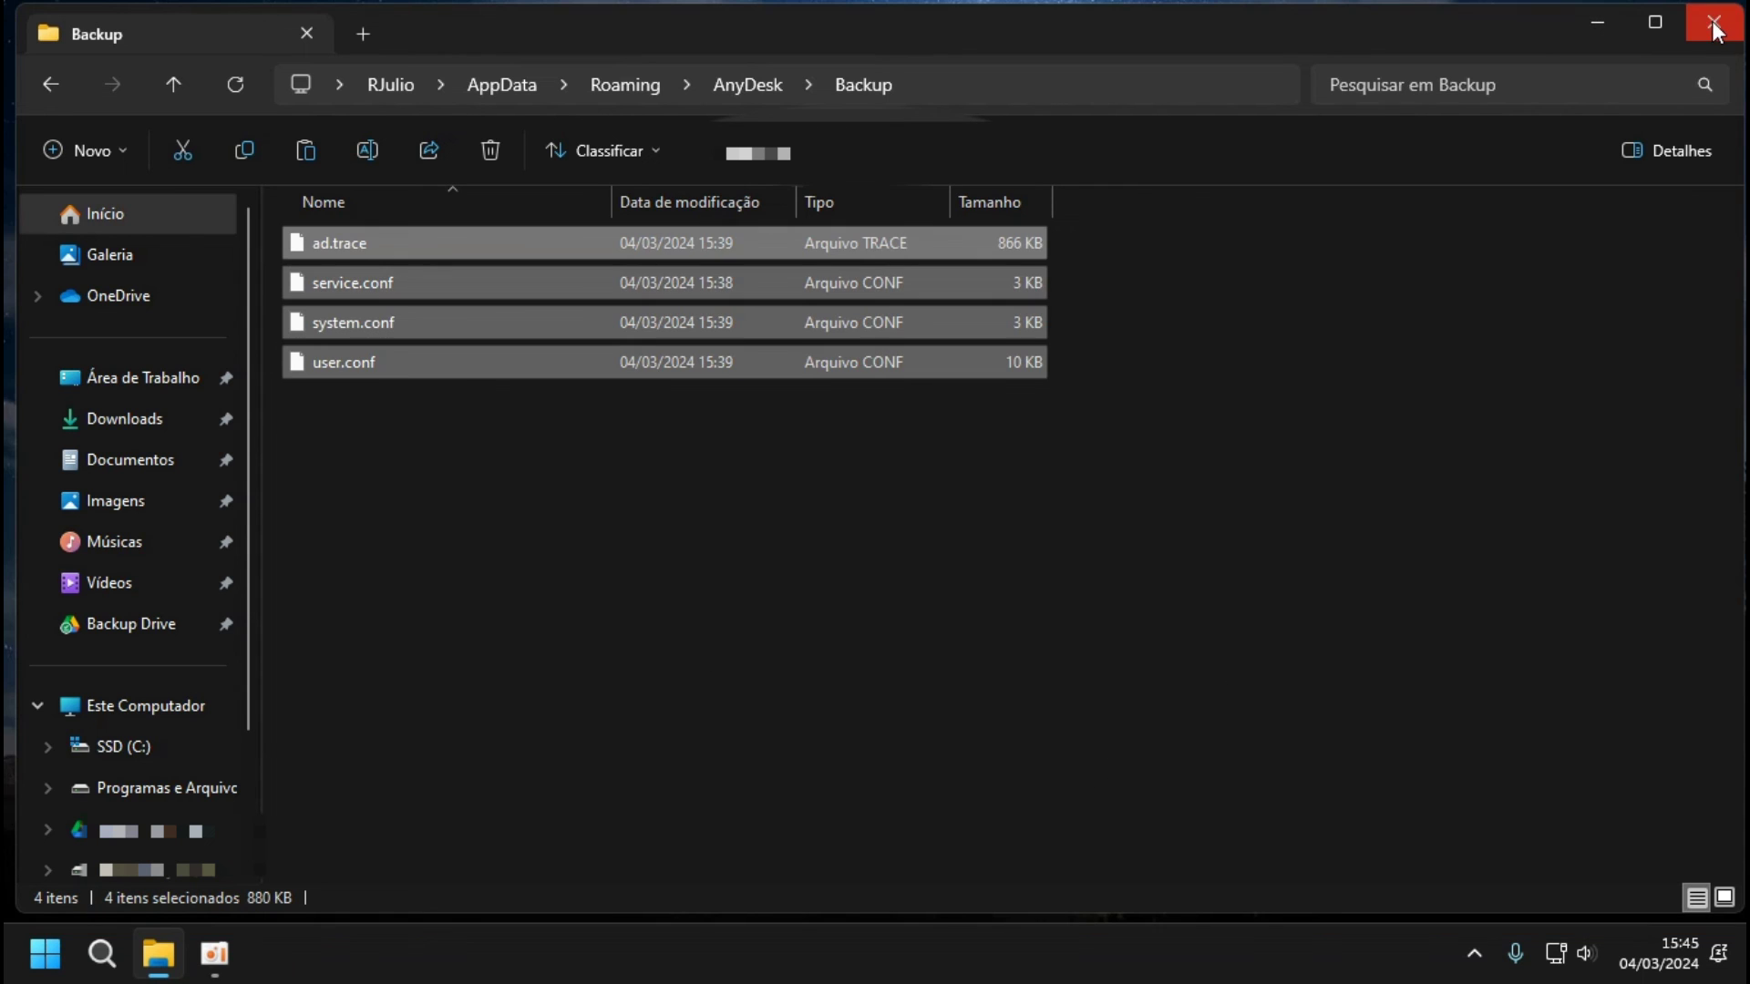
Return to the AnyDesk folder and delete the Backup folder.
key("alt+Left")
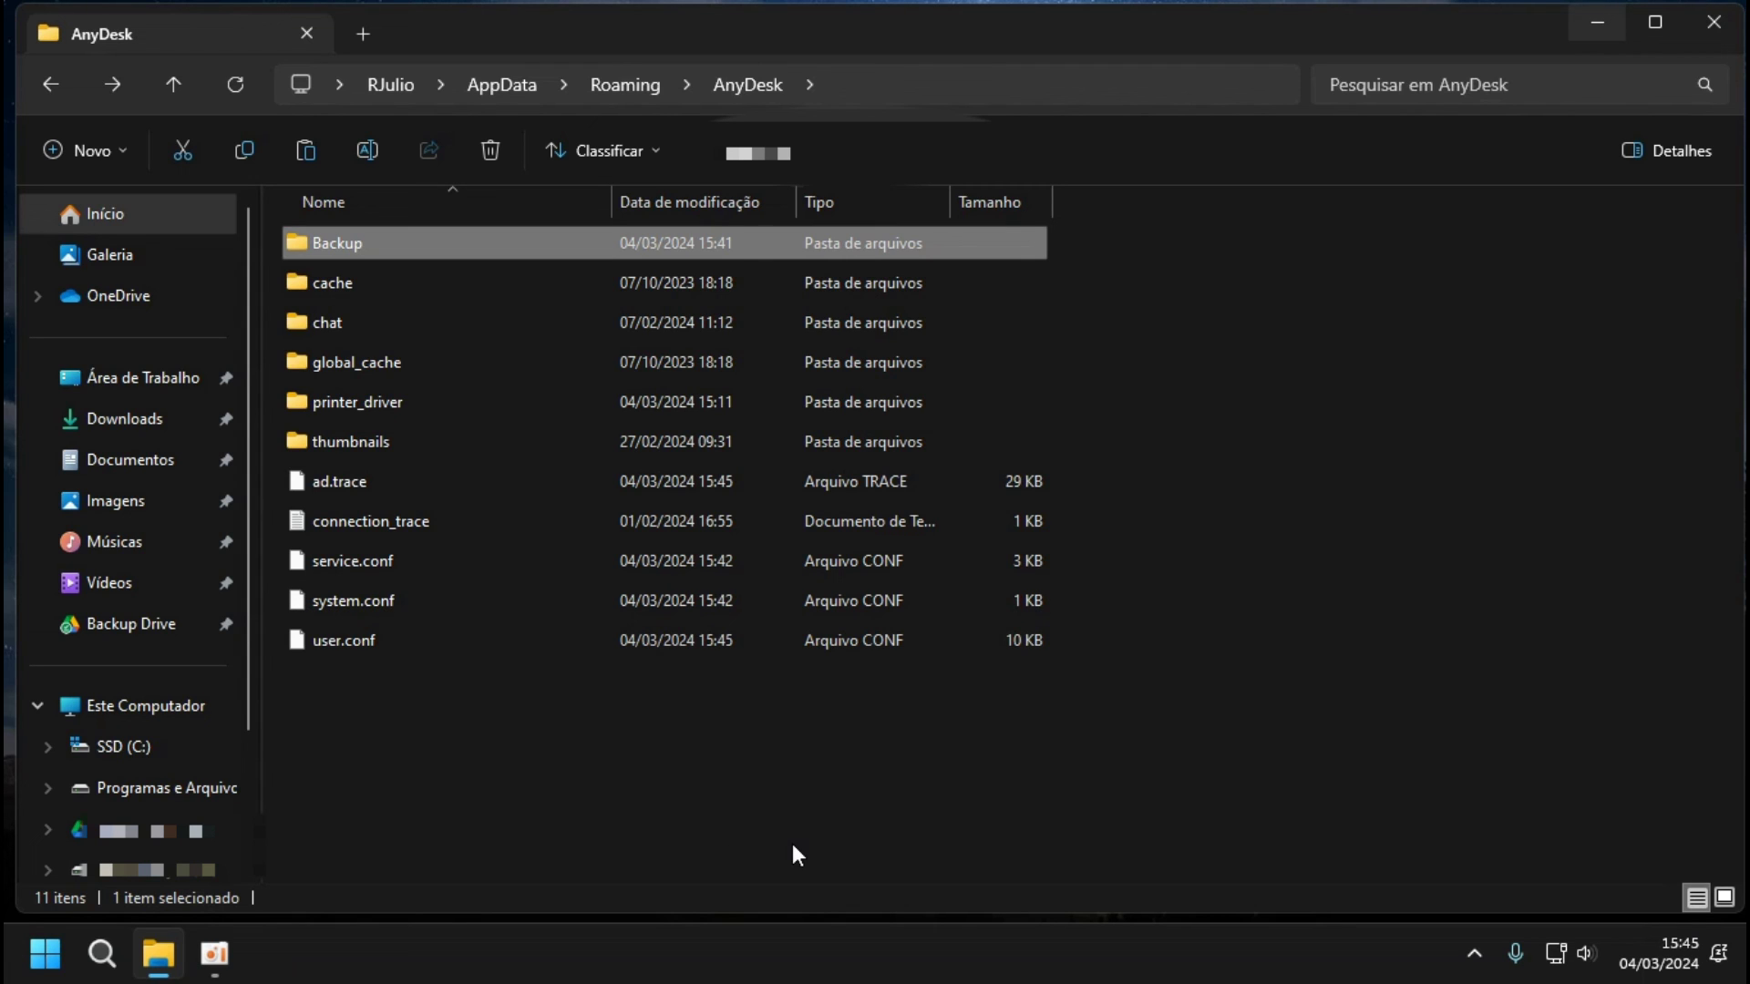
left_click(801, 789)
left_click(347, 250)
key("Delete")
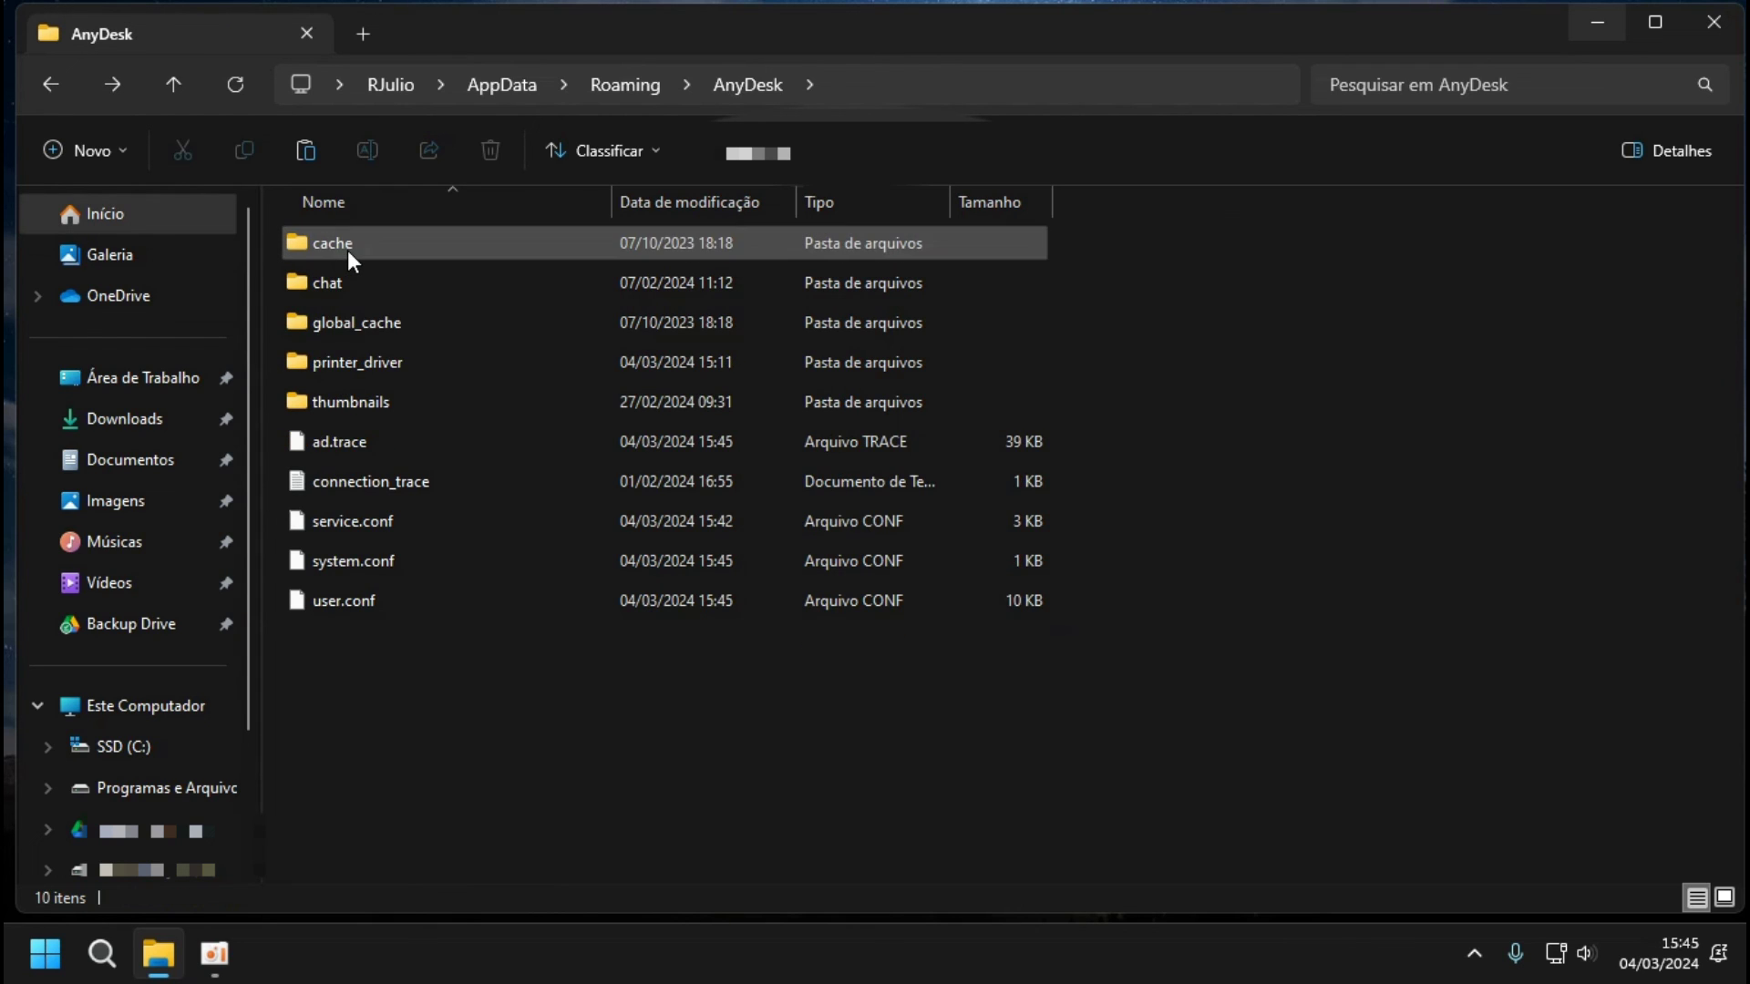
Close the AnyDesk folder window and launch AnyDesk from the desktop.
left_click(1691, 27)
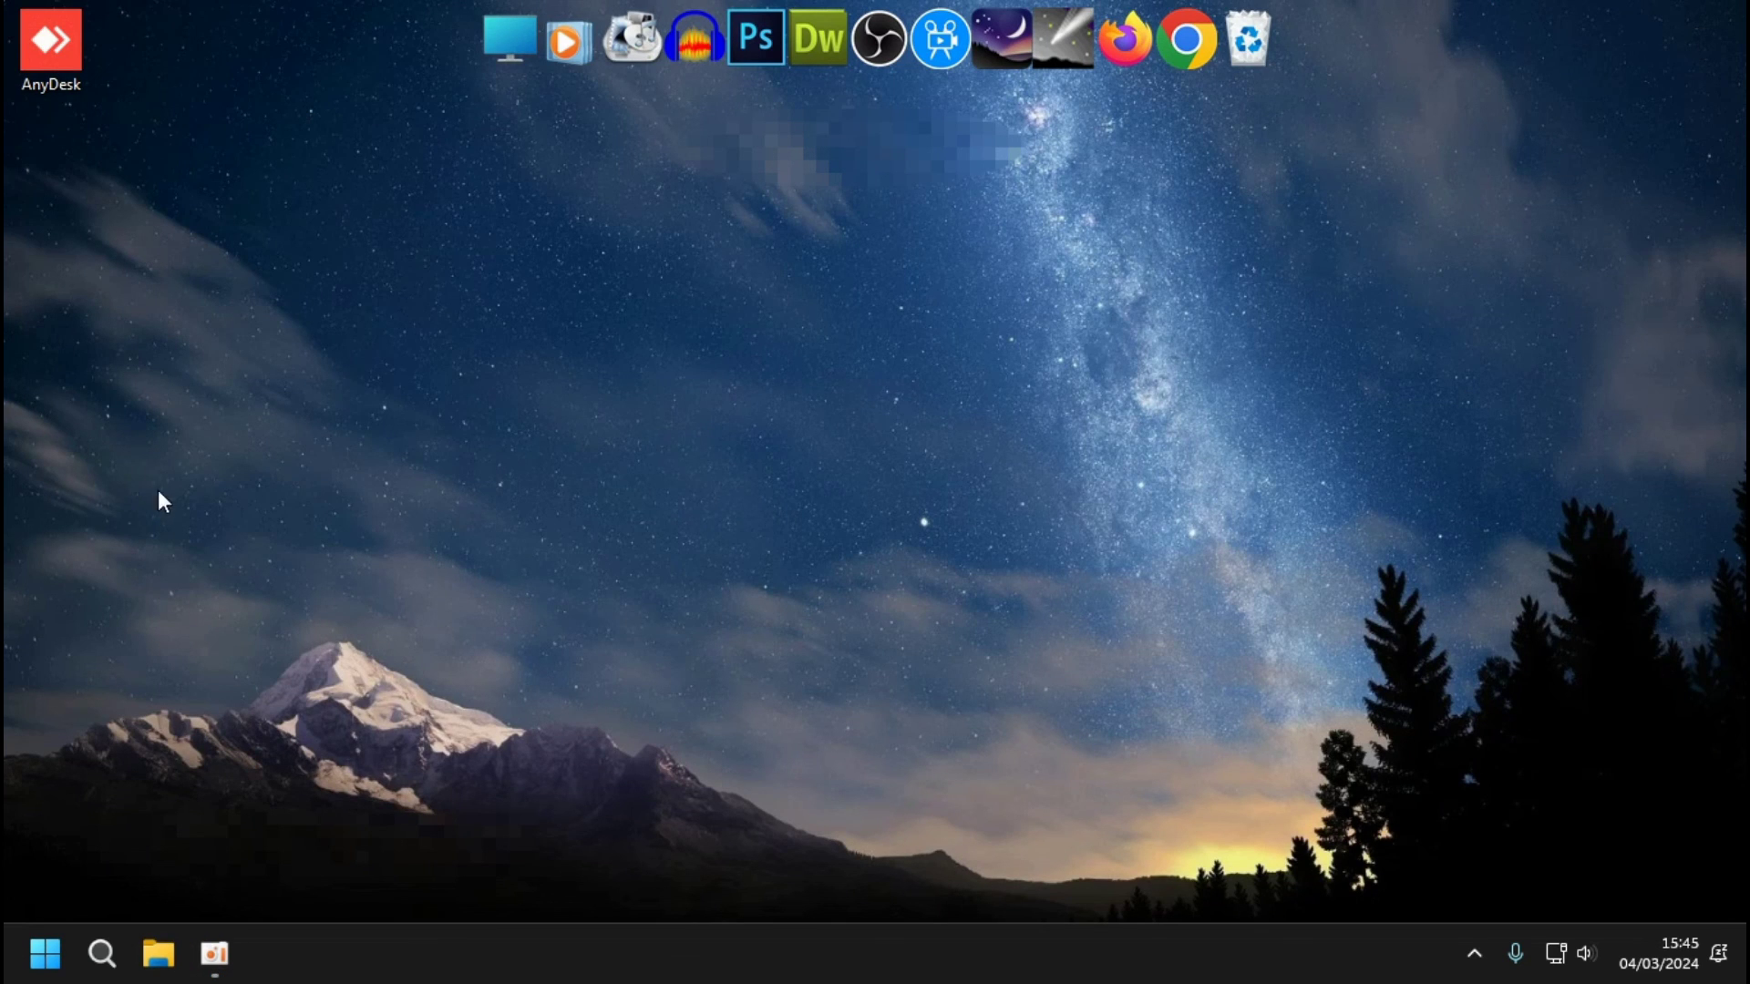
double_click(51, 45)
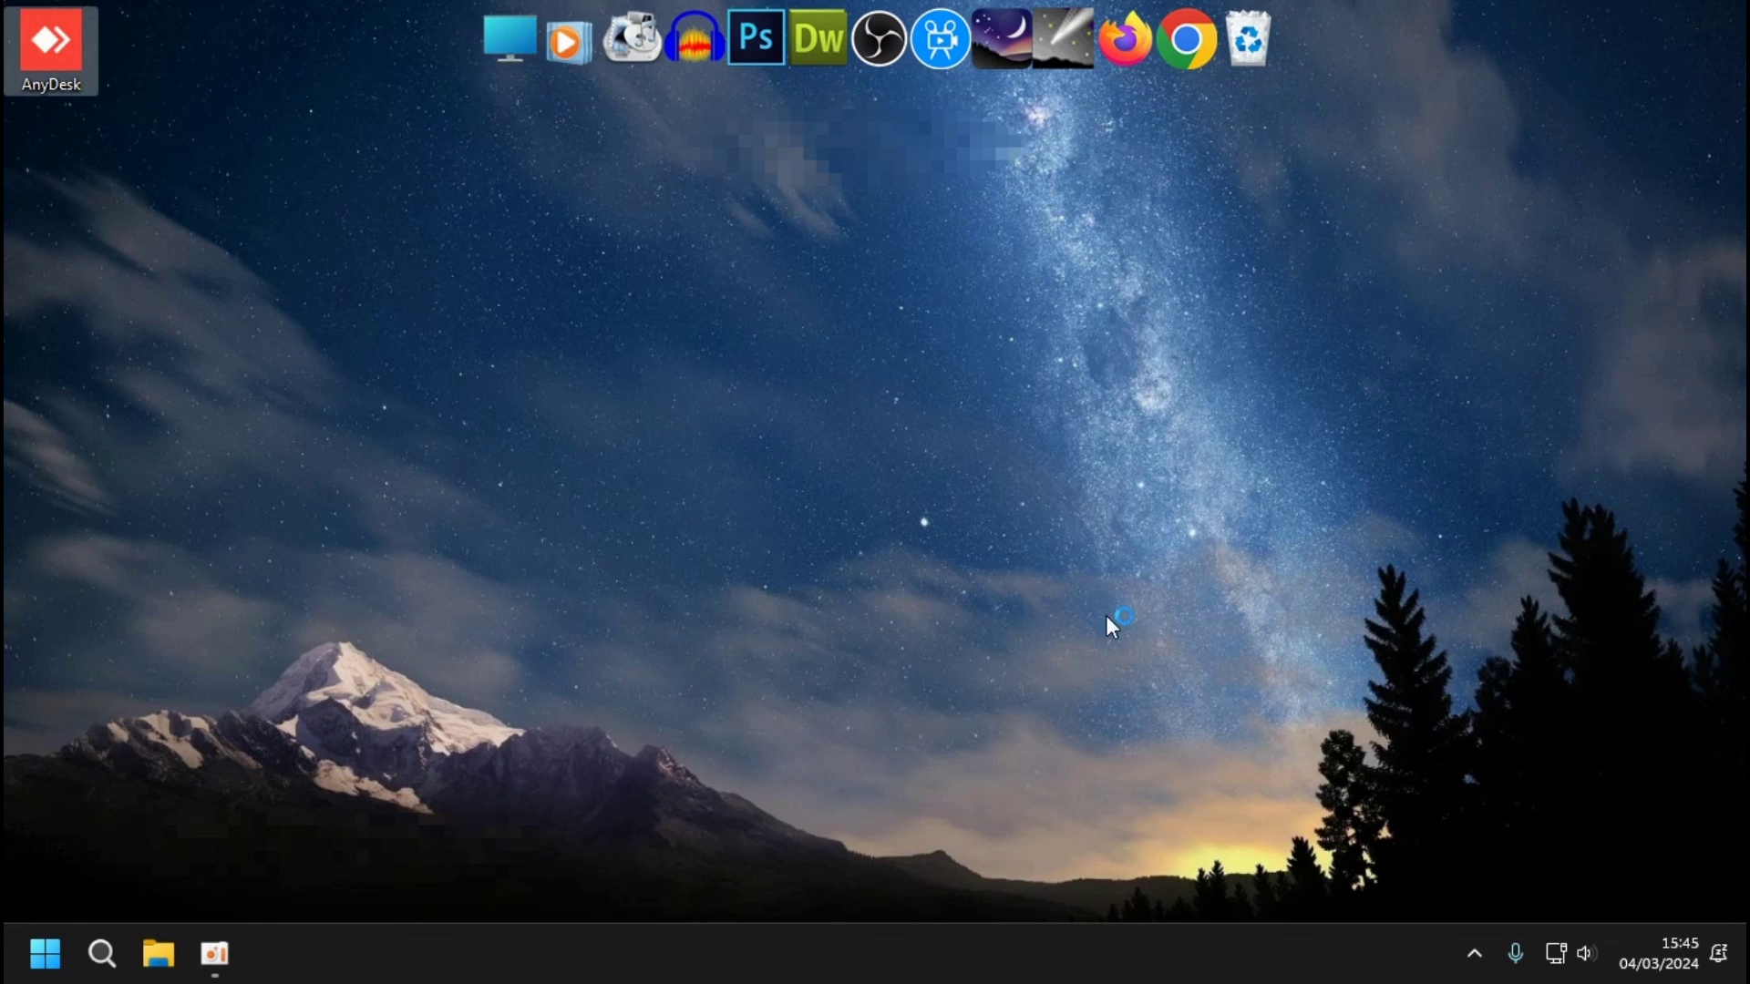